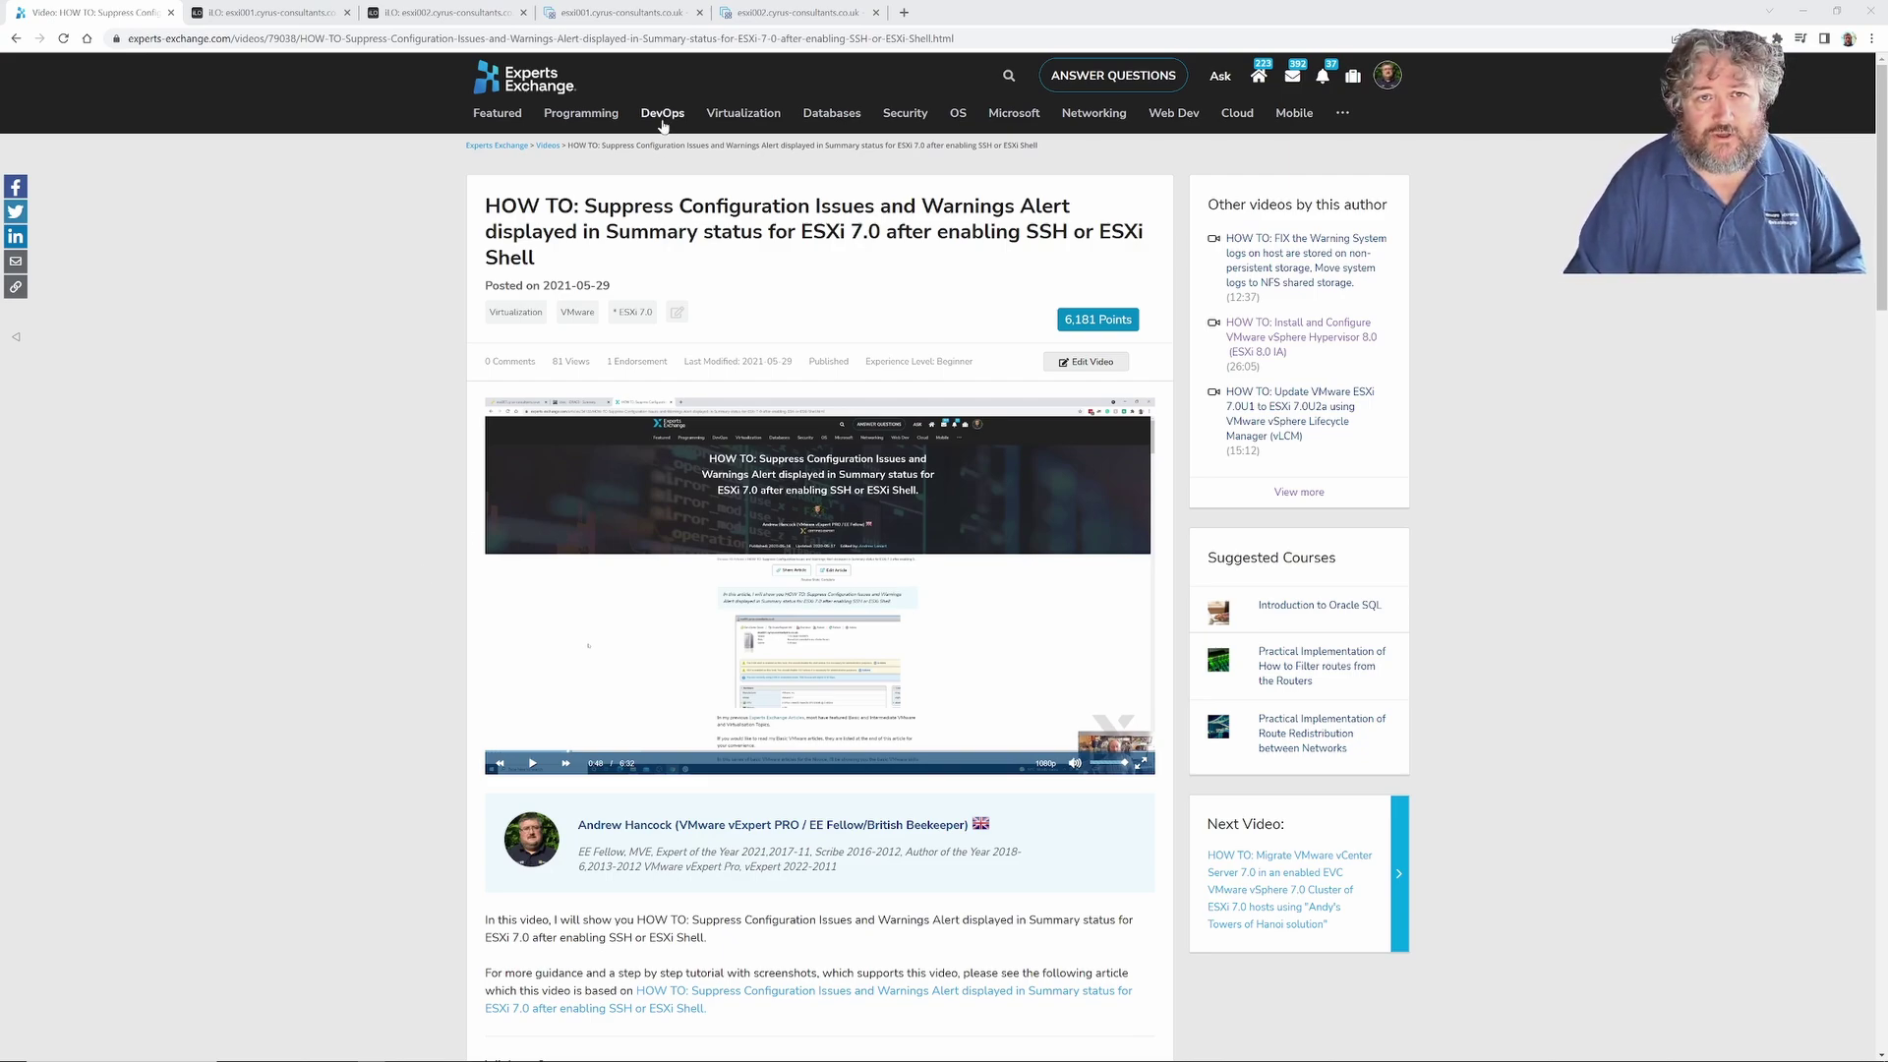
# Switch to the esxi001 host summary showing the ESXi Shell and SSH enabled warnings.
pyautogui.click(617, 13)
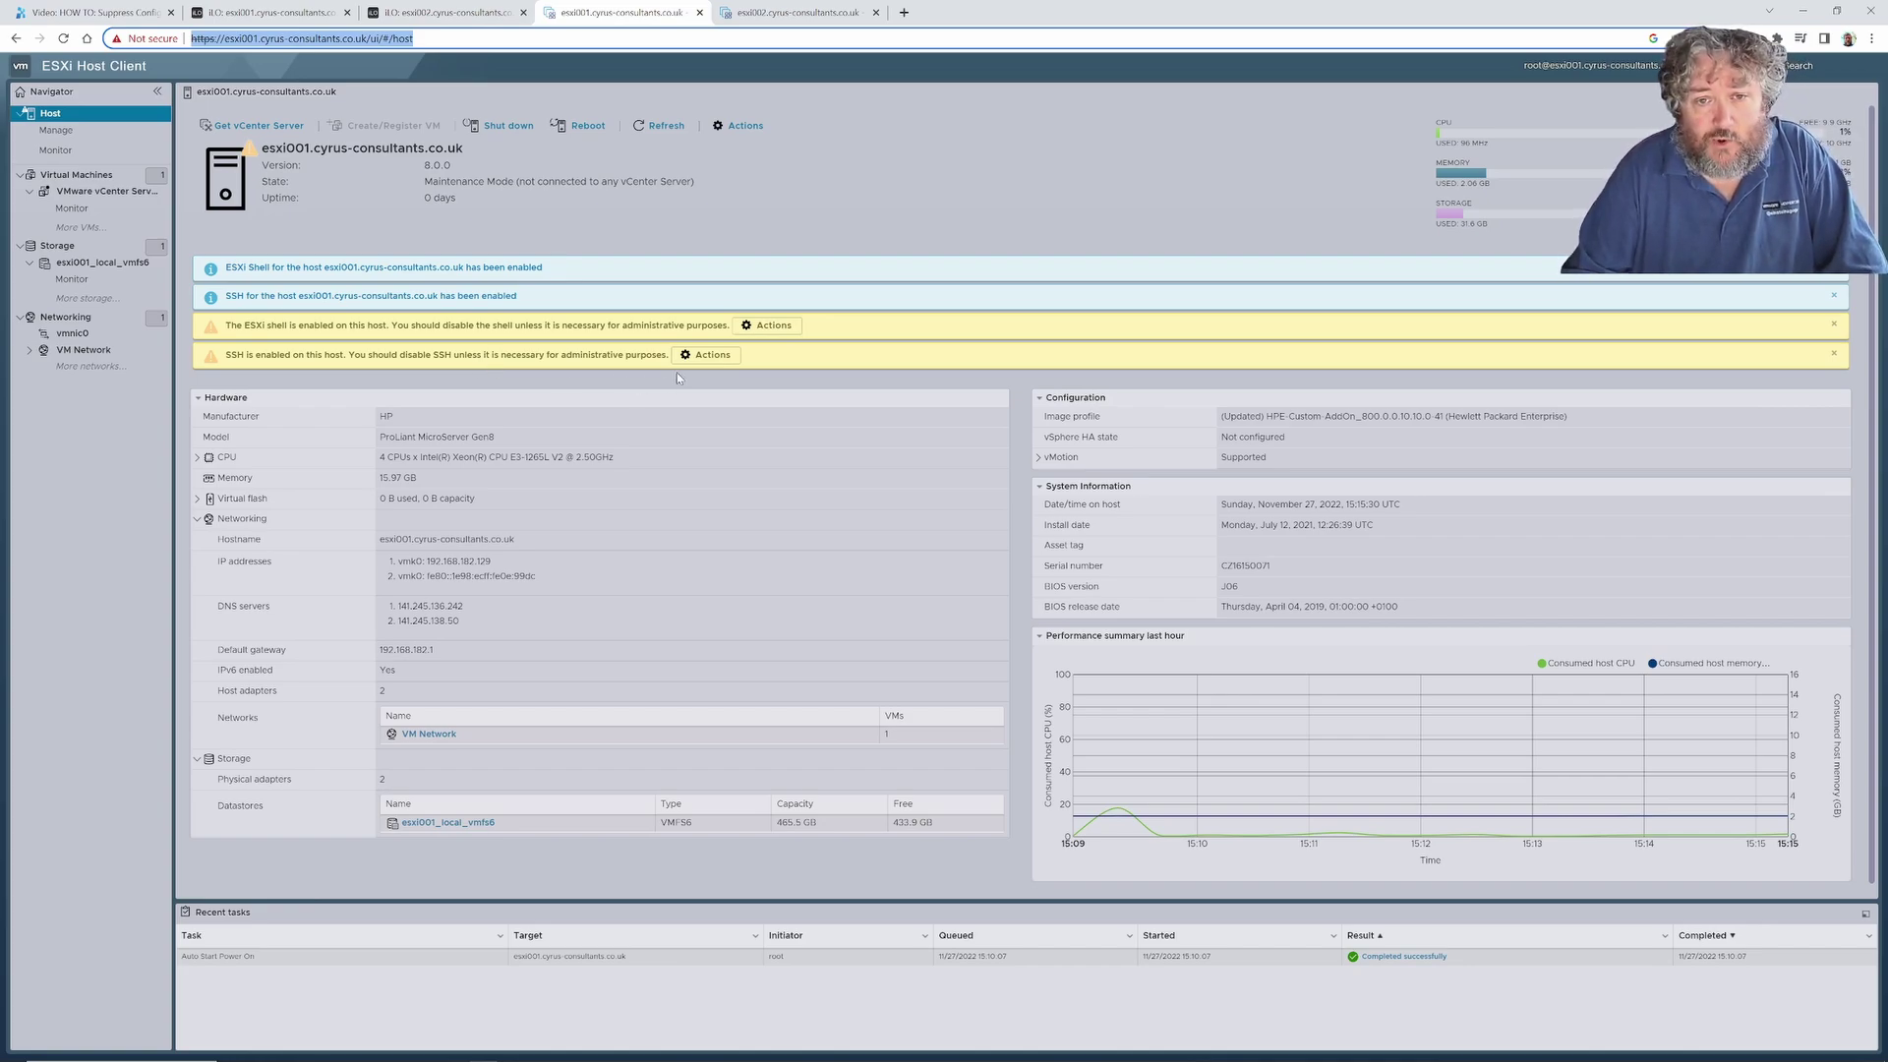
# Dismiss the ESXi Shell and SSH warning alerts and close both blue enabled notices.
pyautogui.click(777, 335)
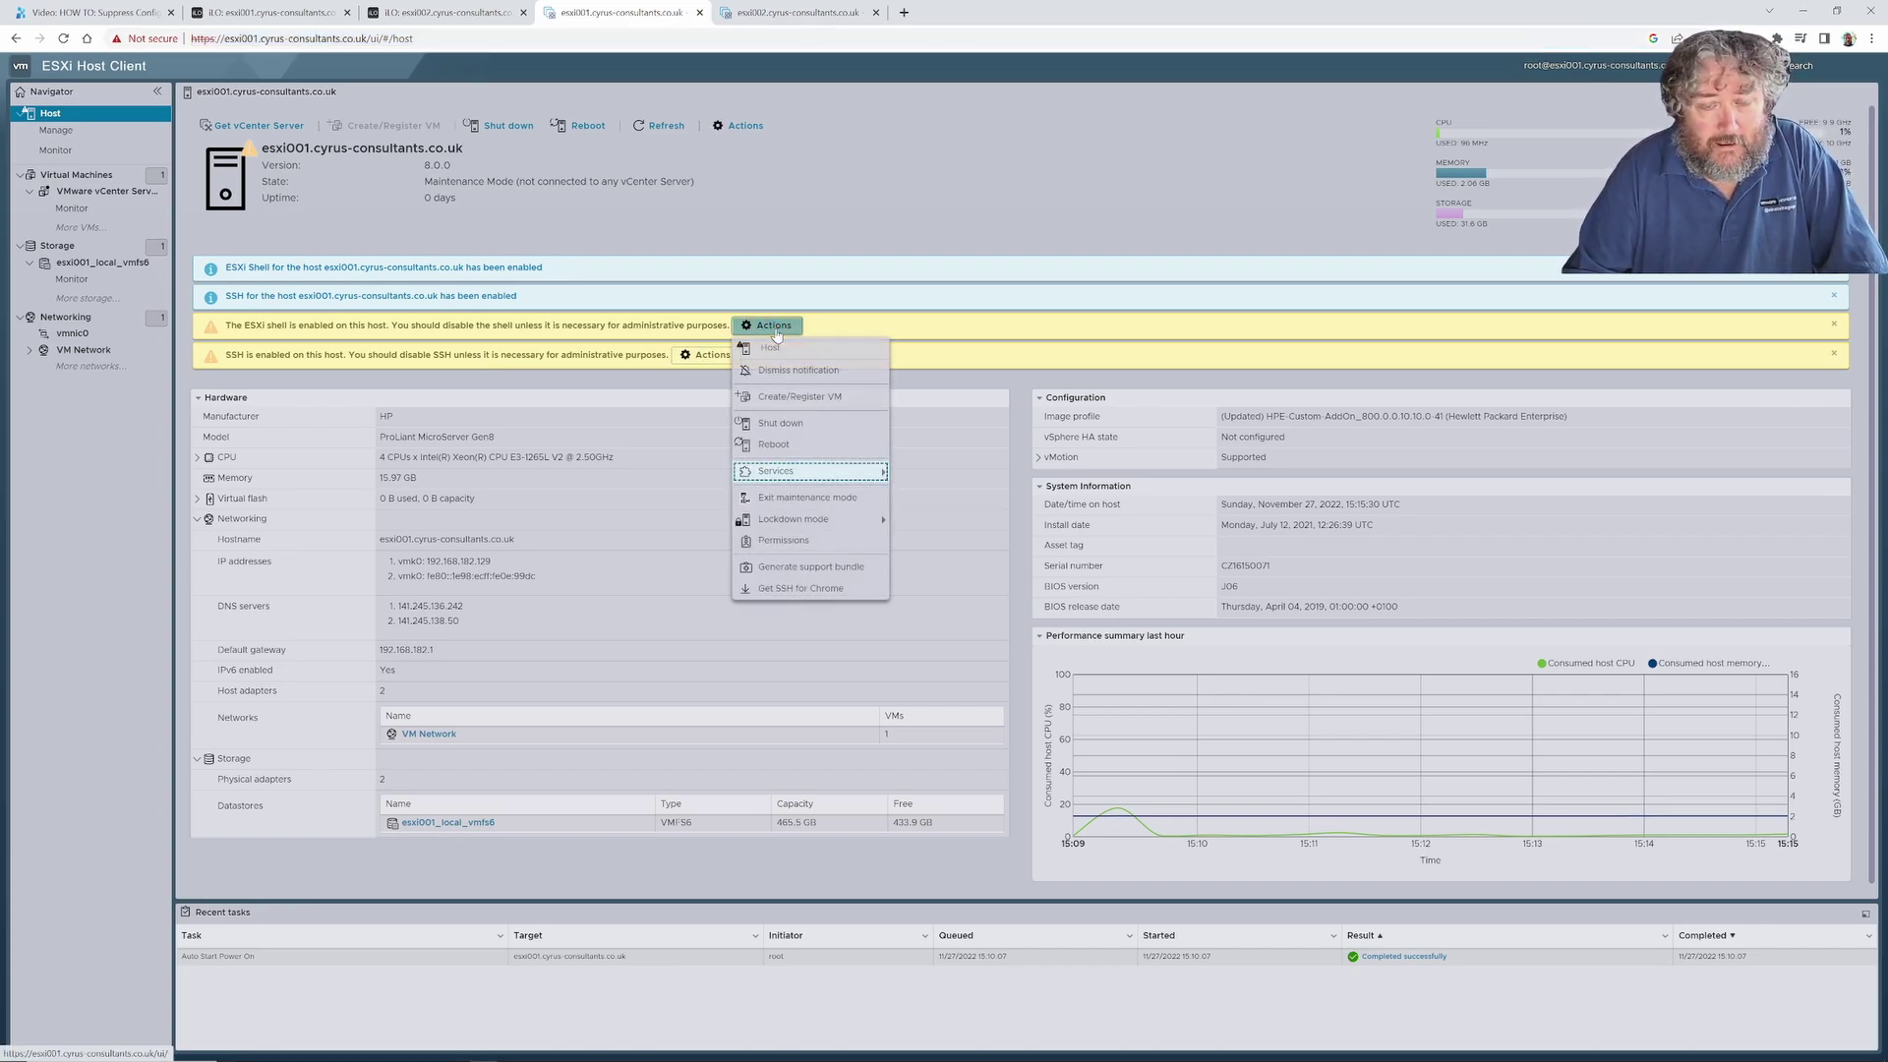
pyautogui.click(811, 373)
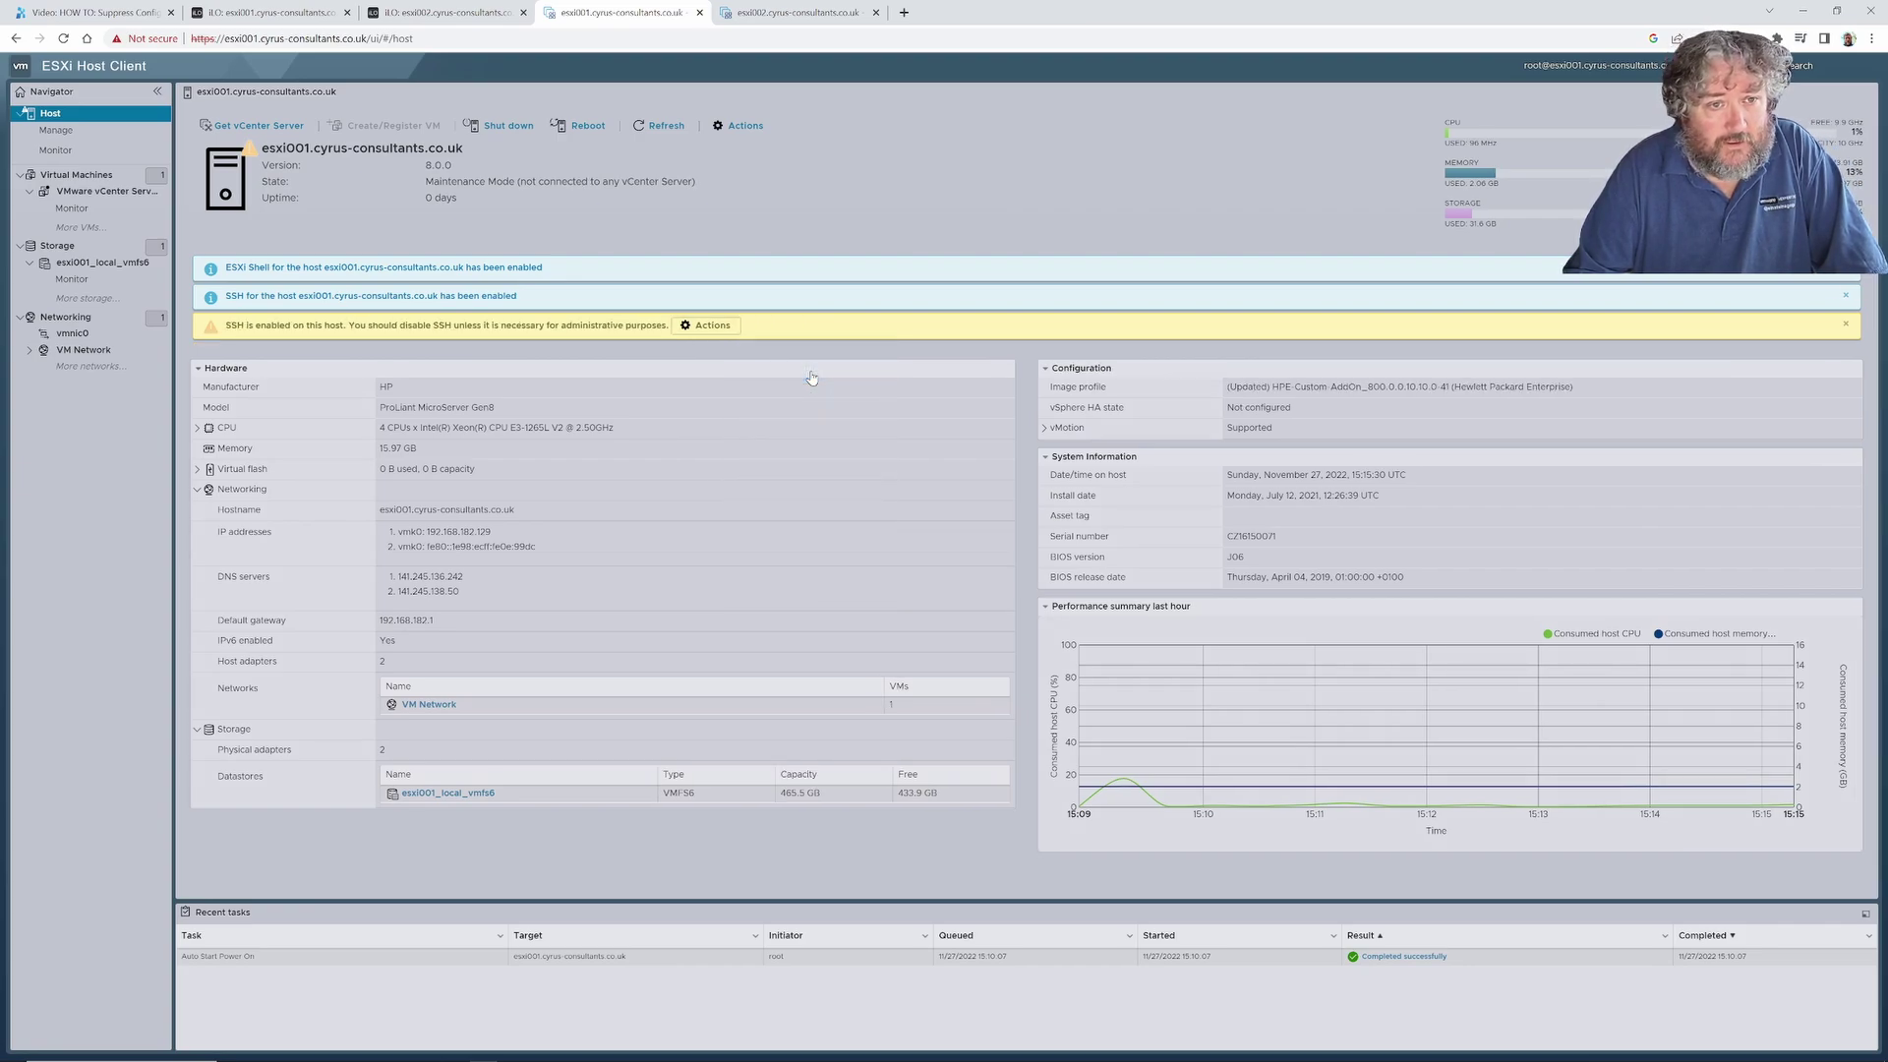
pyautogui.click(718, 331)
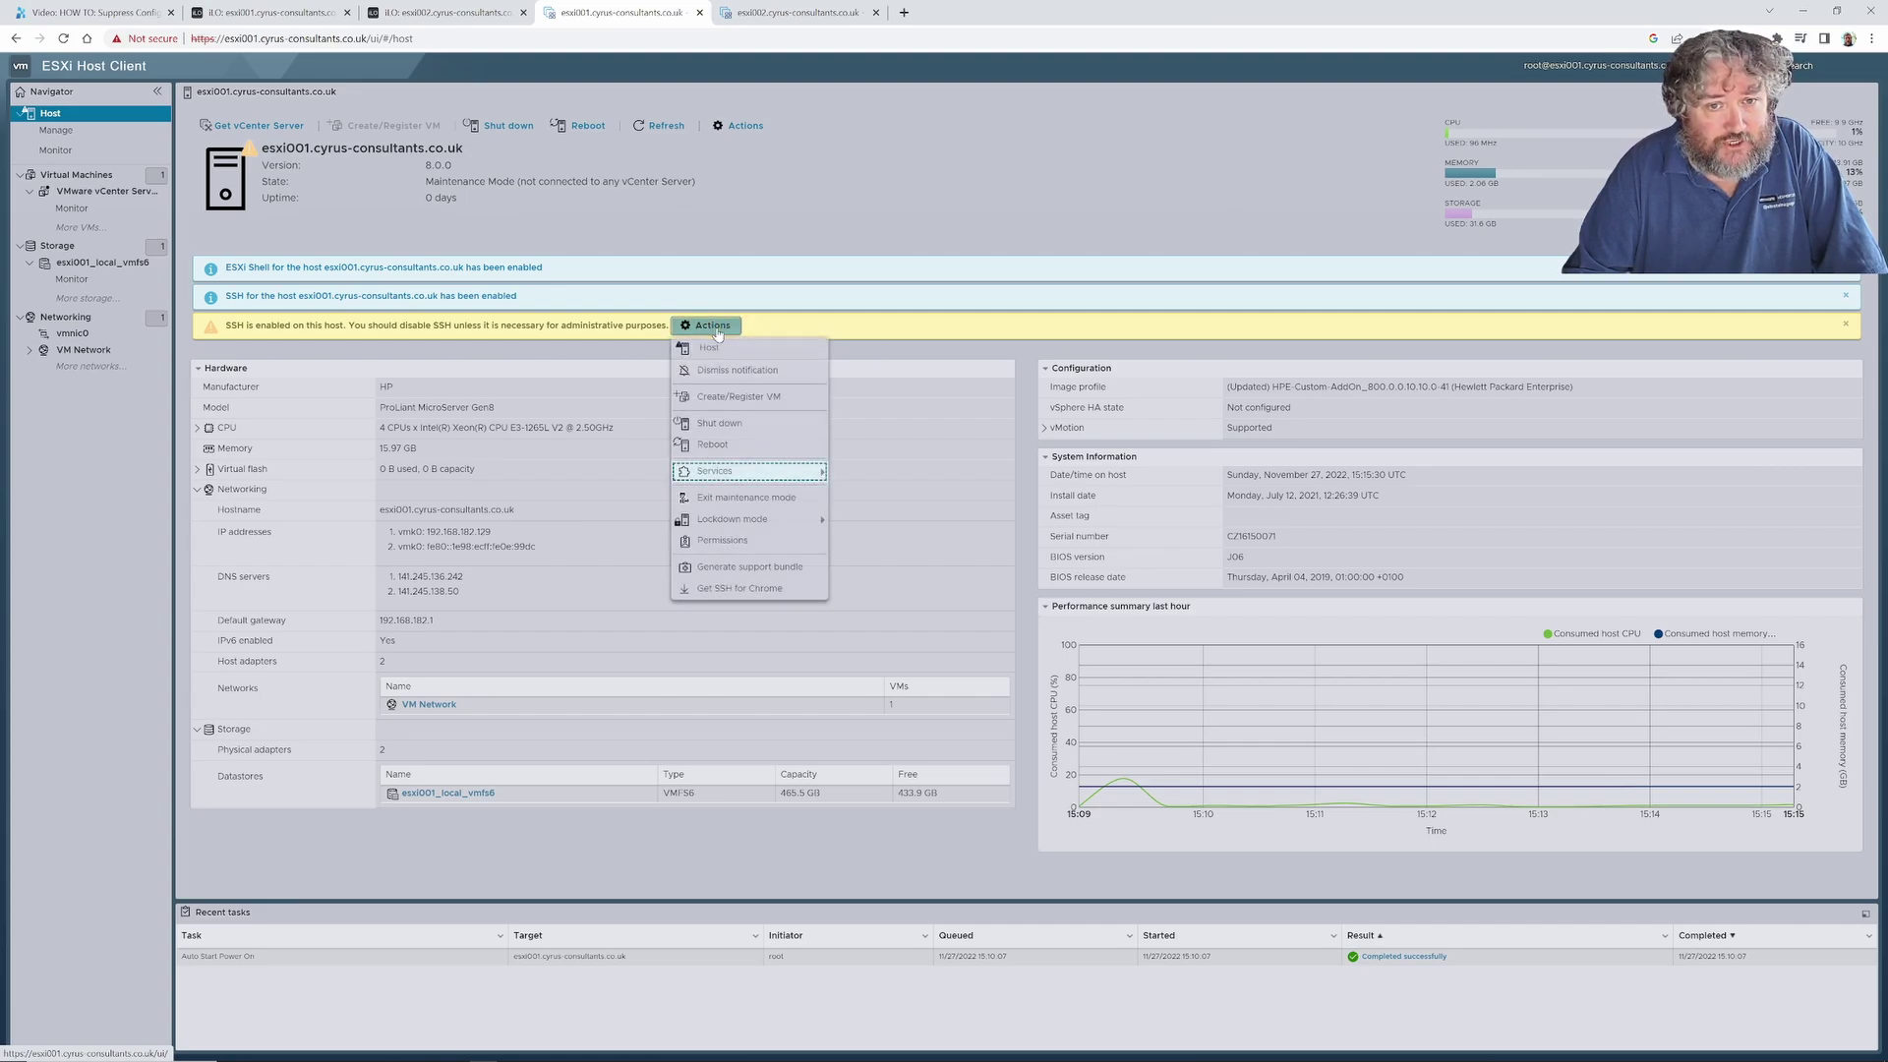
pyautogui.click(740, 372)
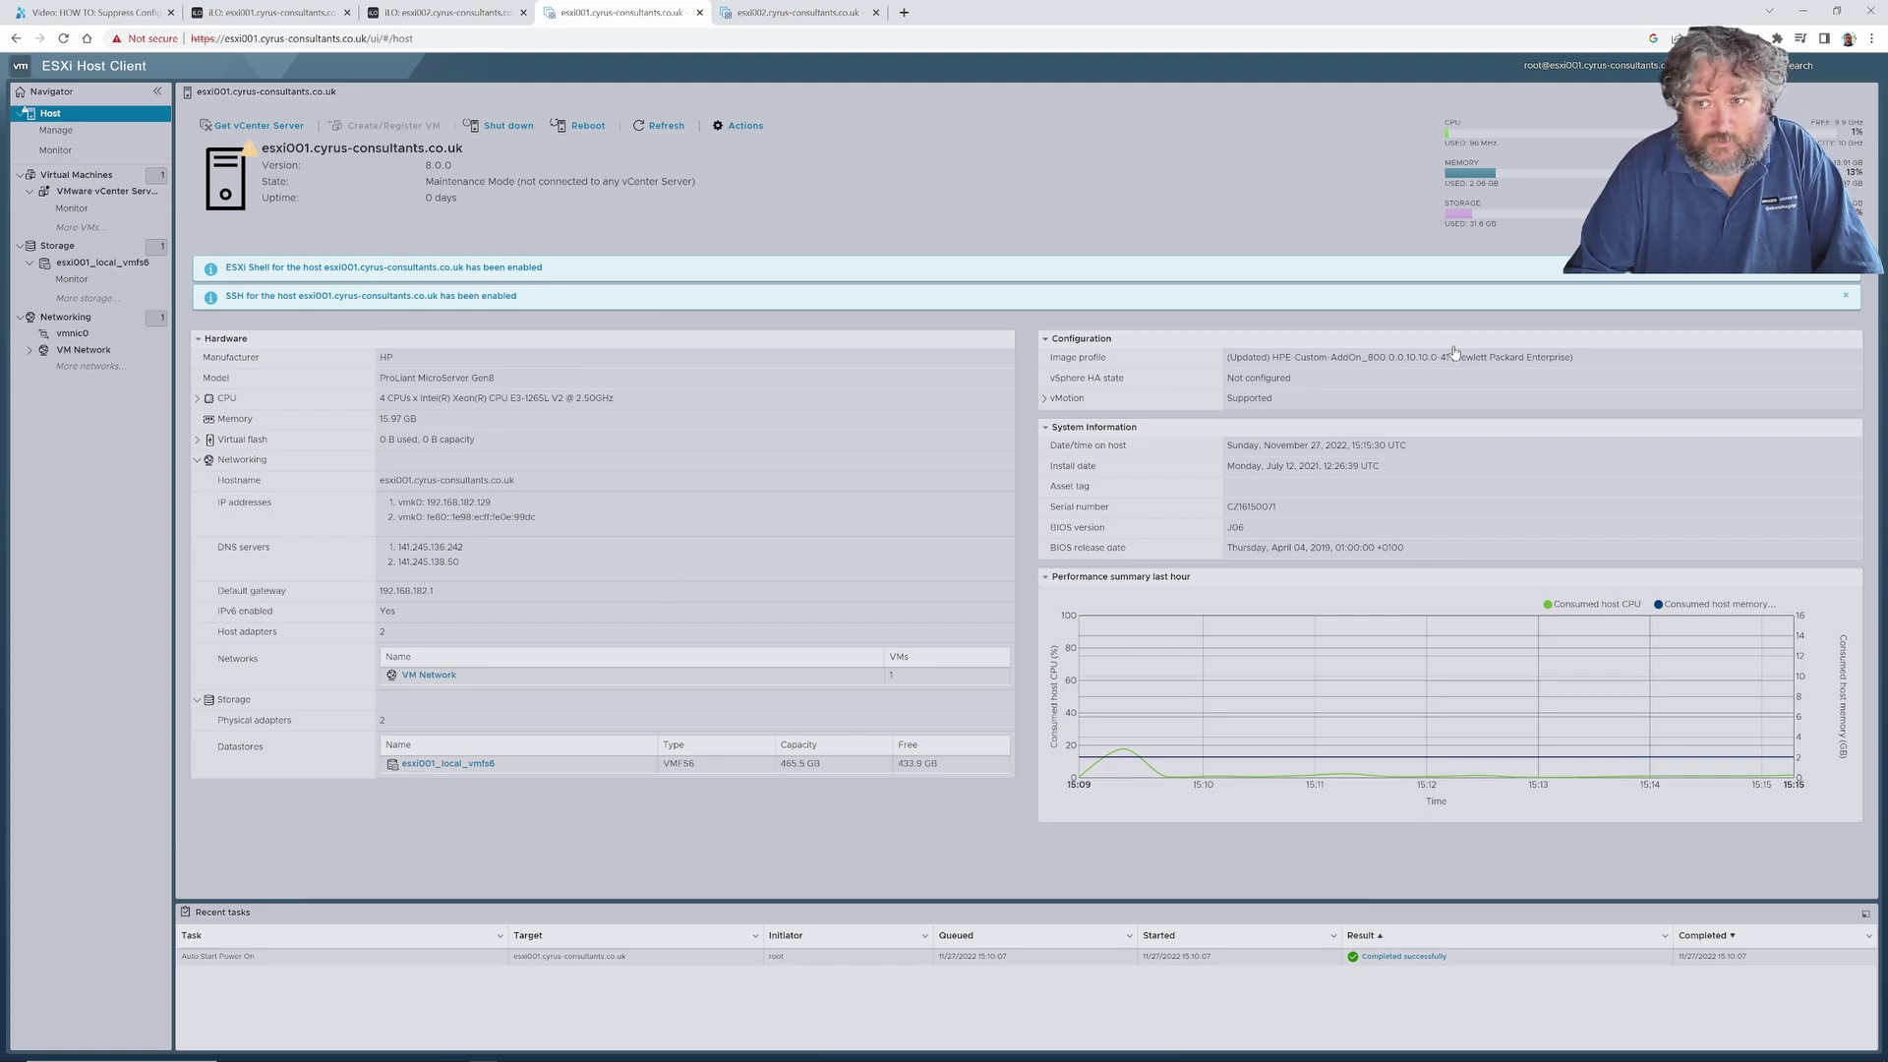
pyautogui.click(1847, 274)
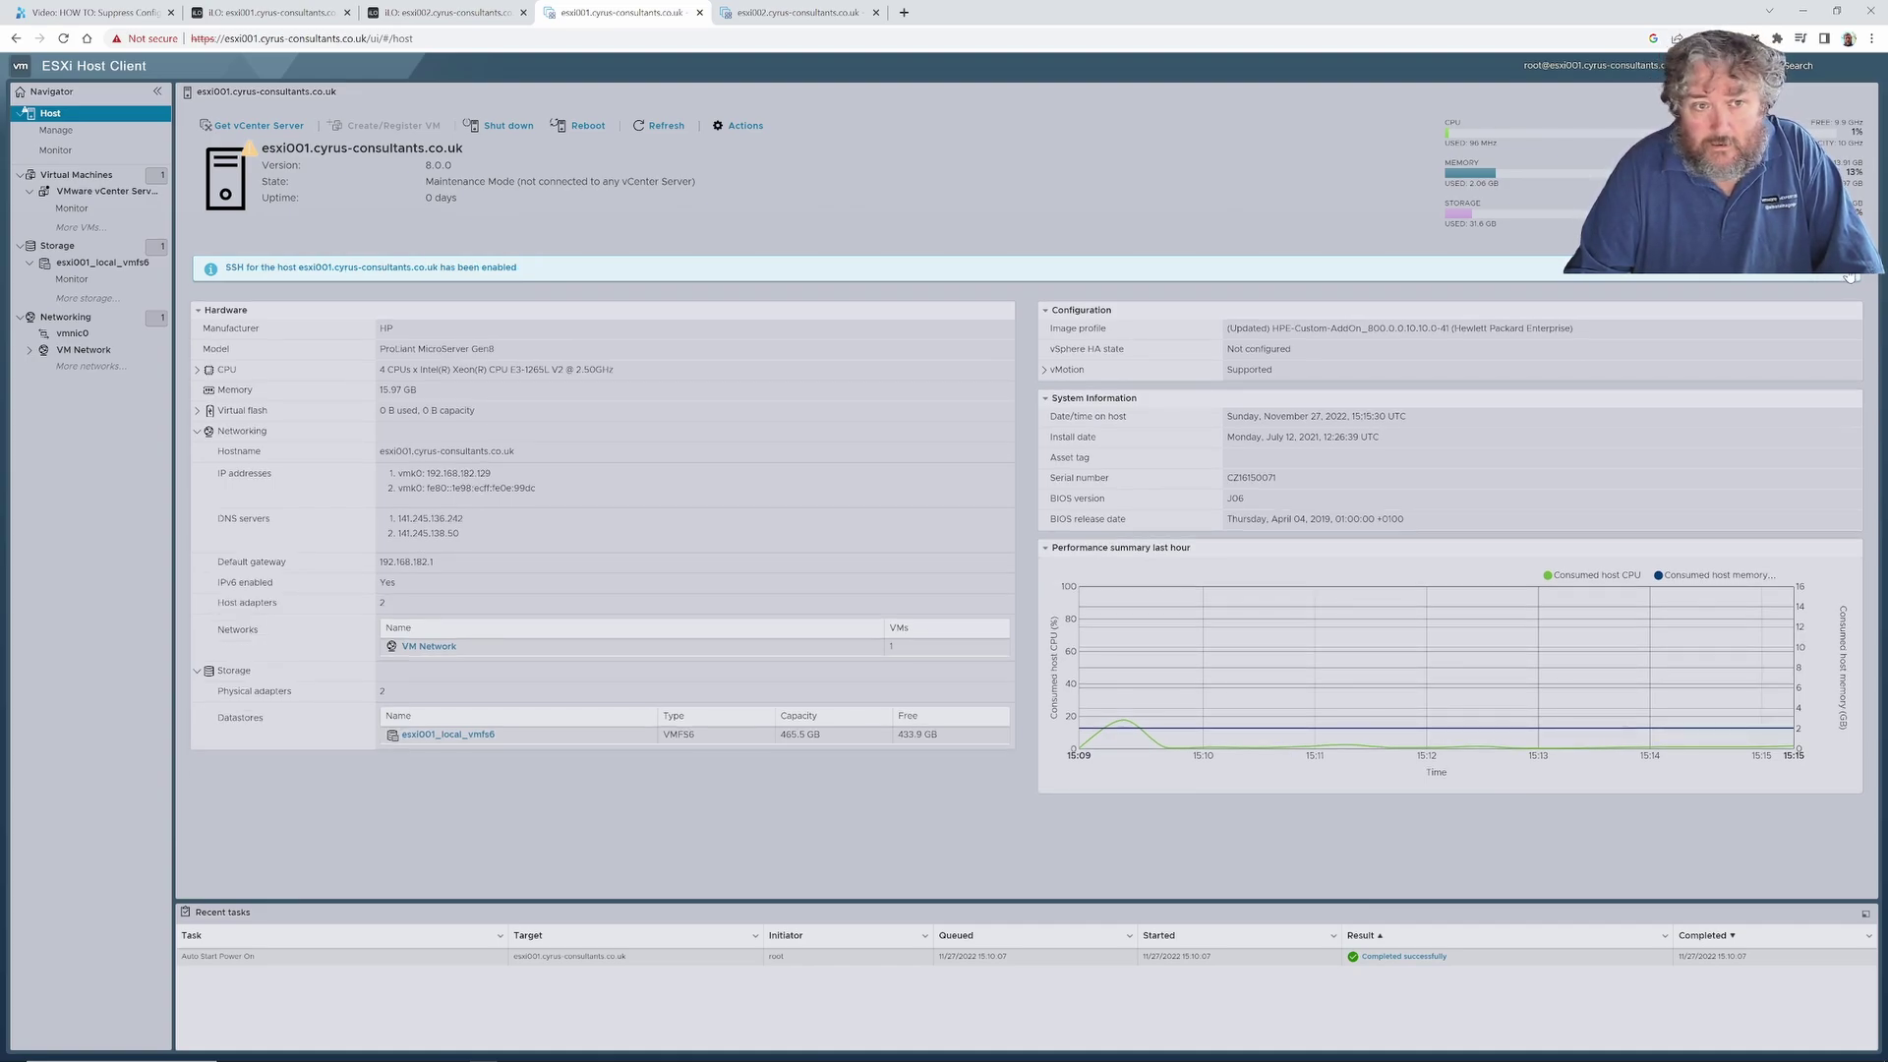
pyautogui.click(1848, 274)
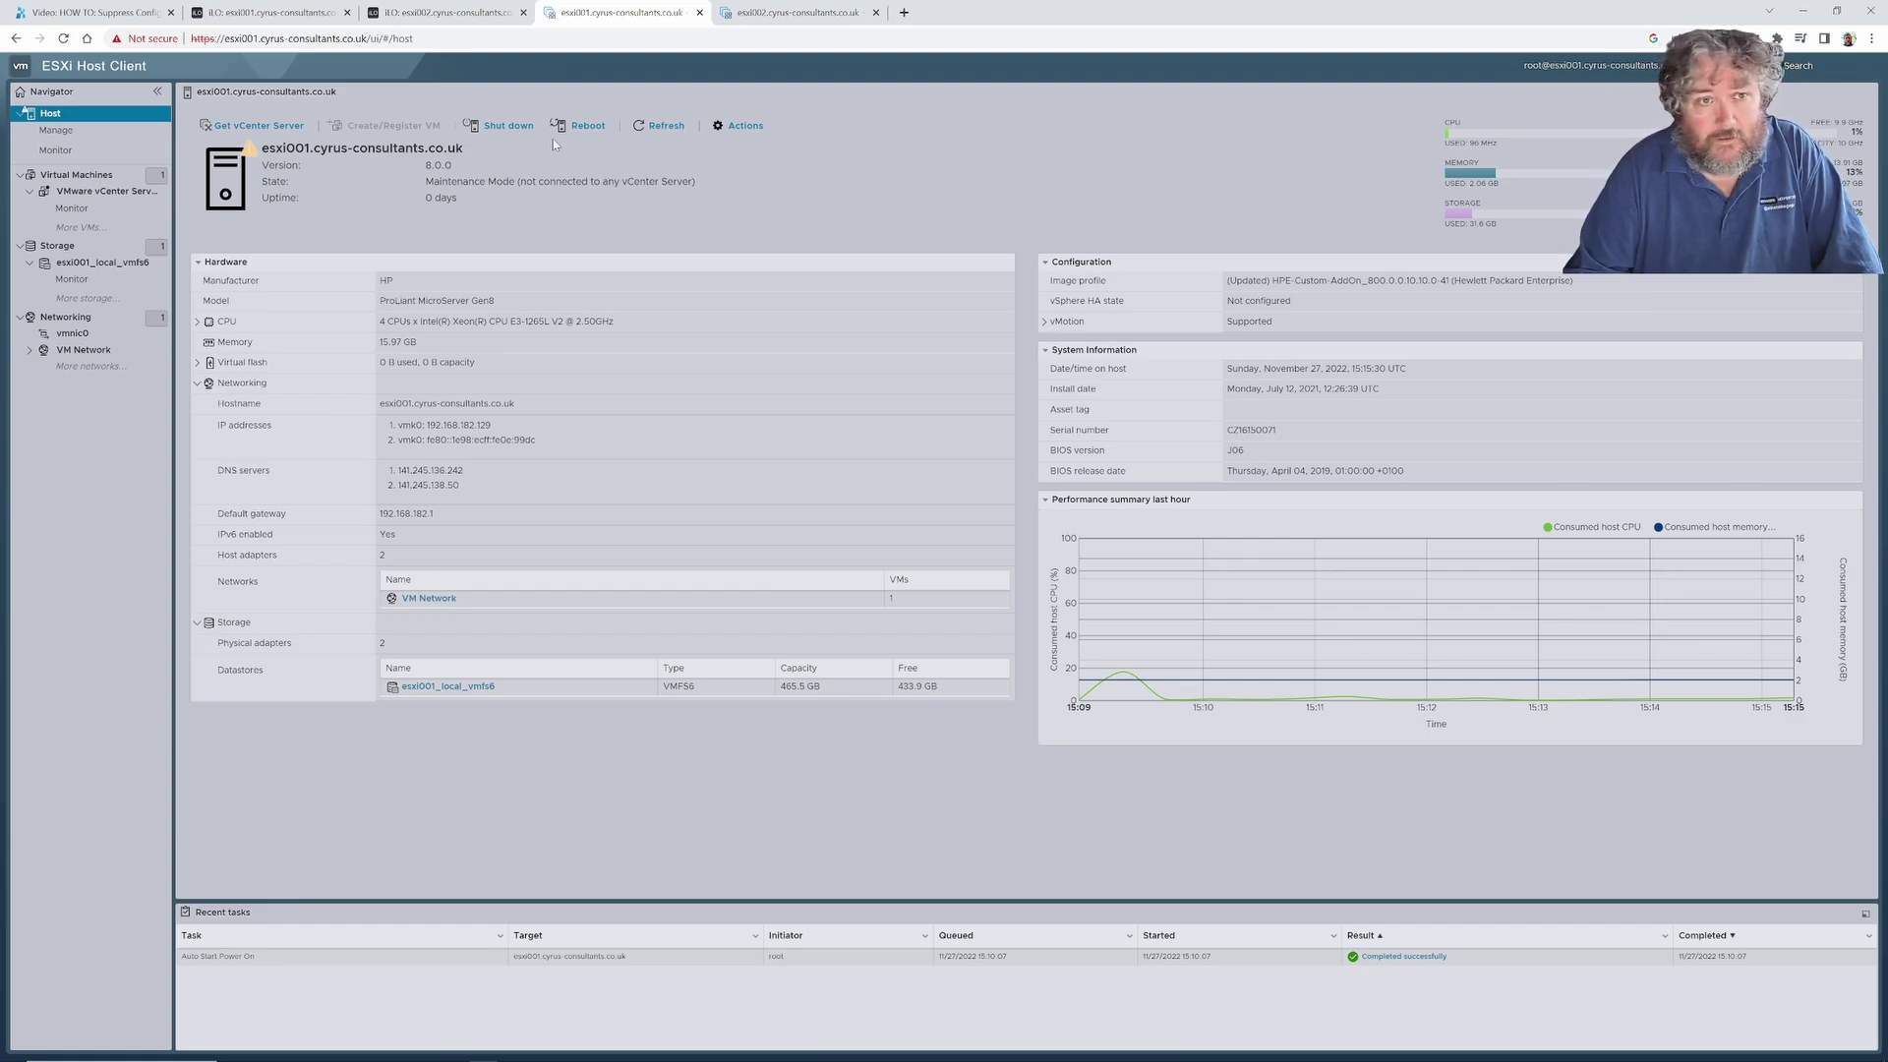
# Reload the host summary and set auto-refresh to every 15 seconds.
pyautogui.click(62, 40)
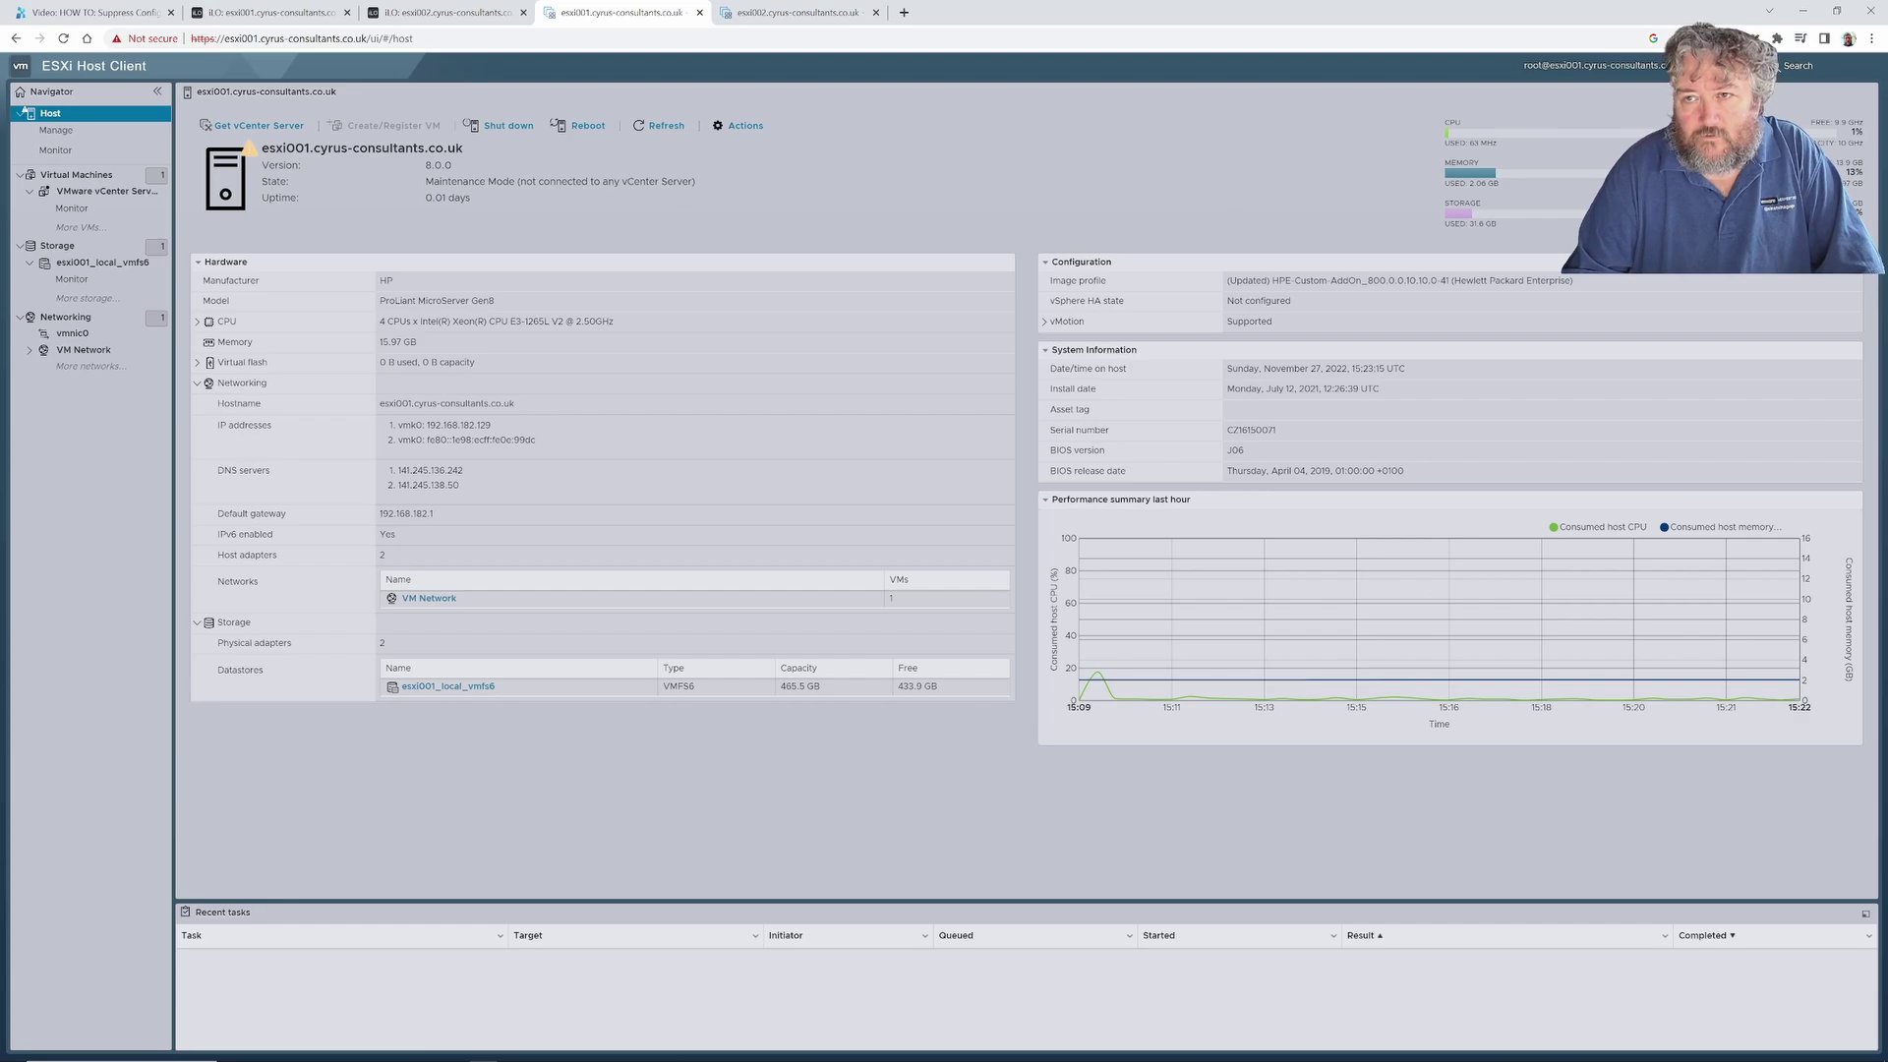
pyautogui.click(1594, 65)
pyautogui.moveTo(1598, 85)
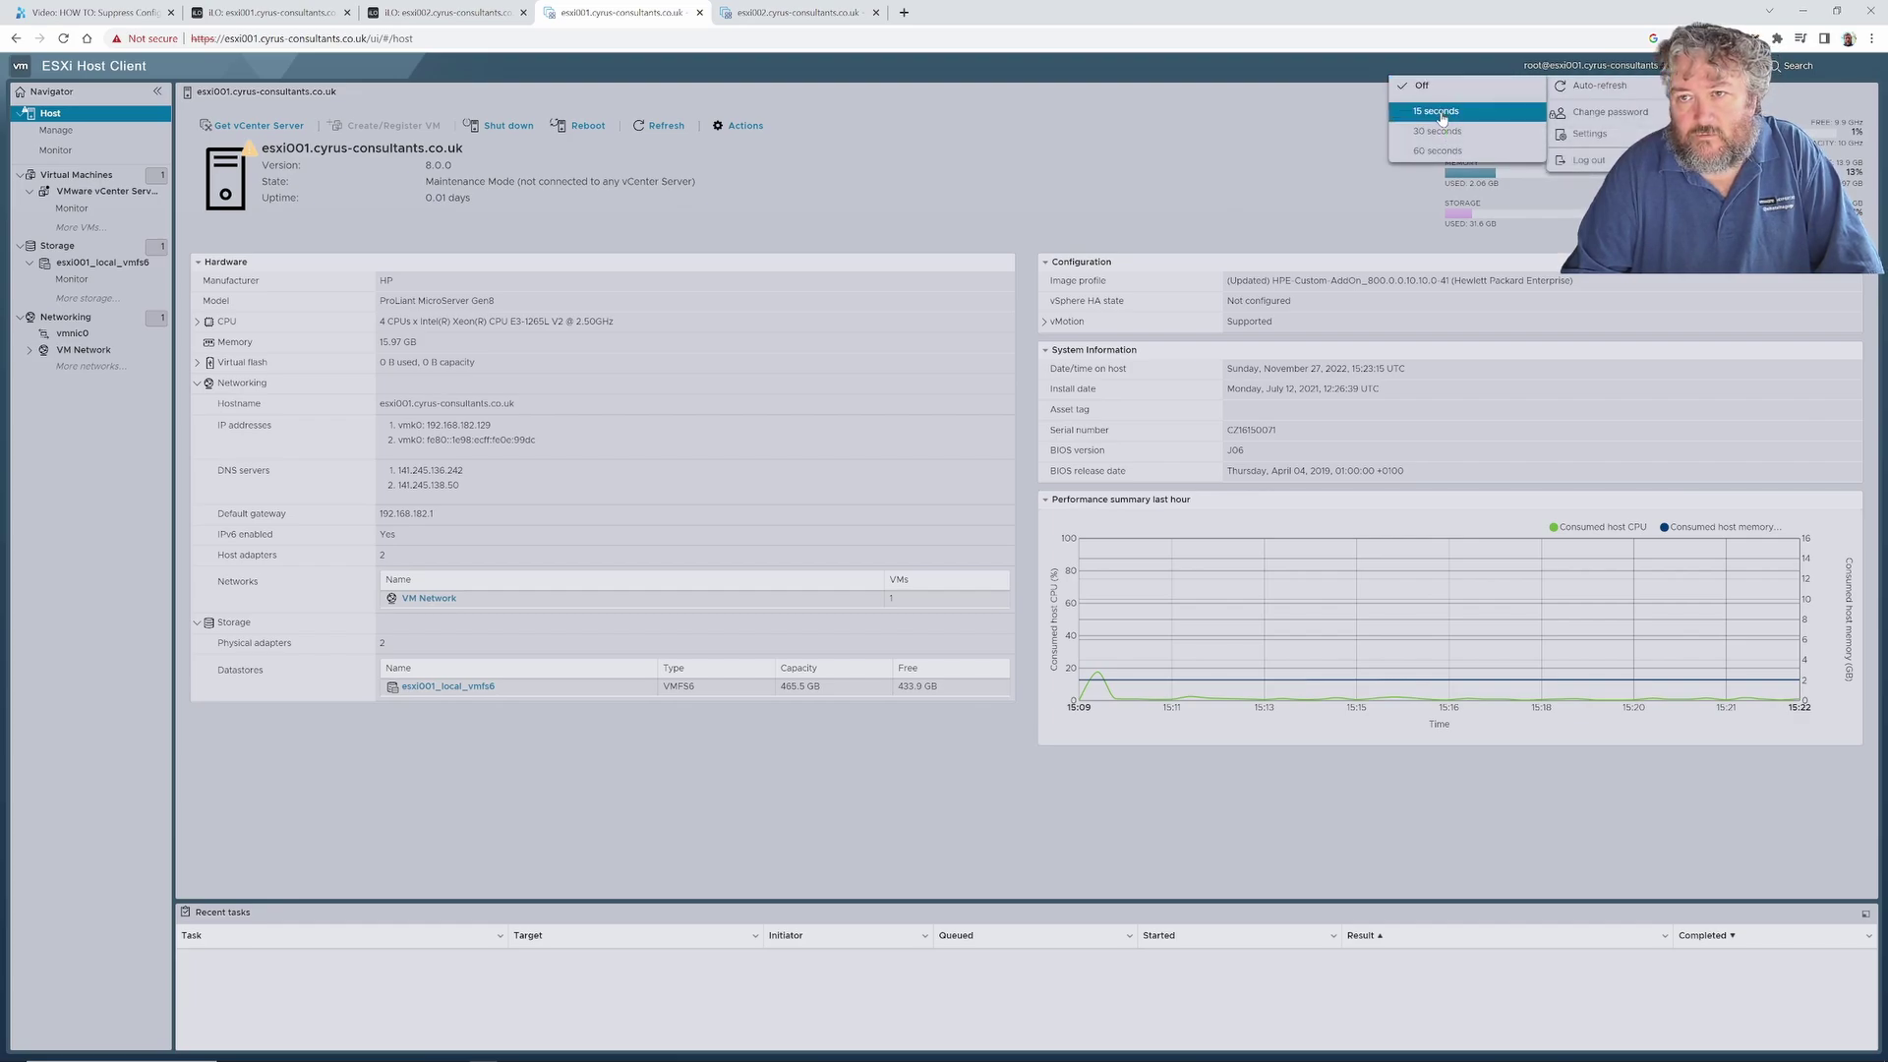
pyautogui.click(1442, 114)
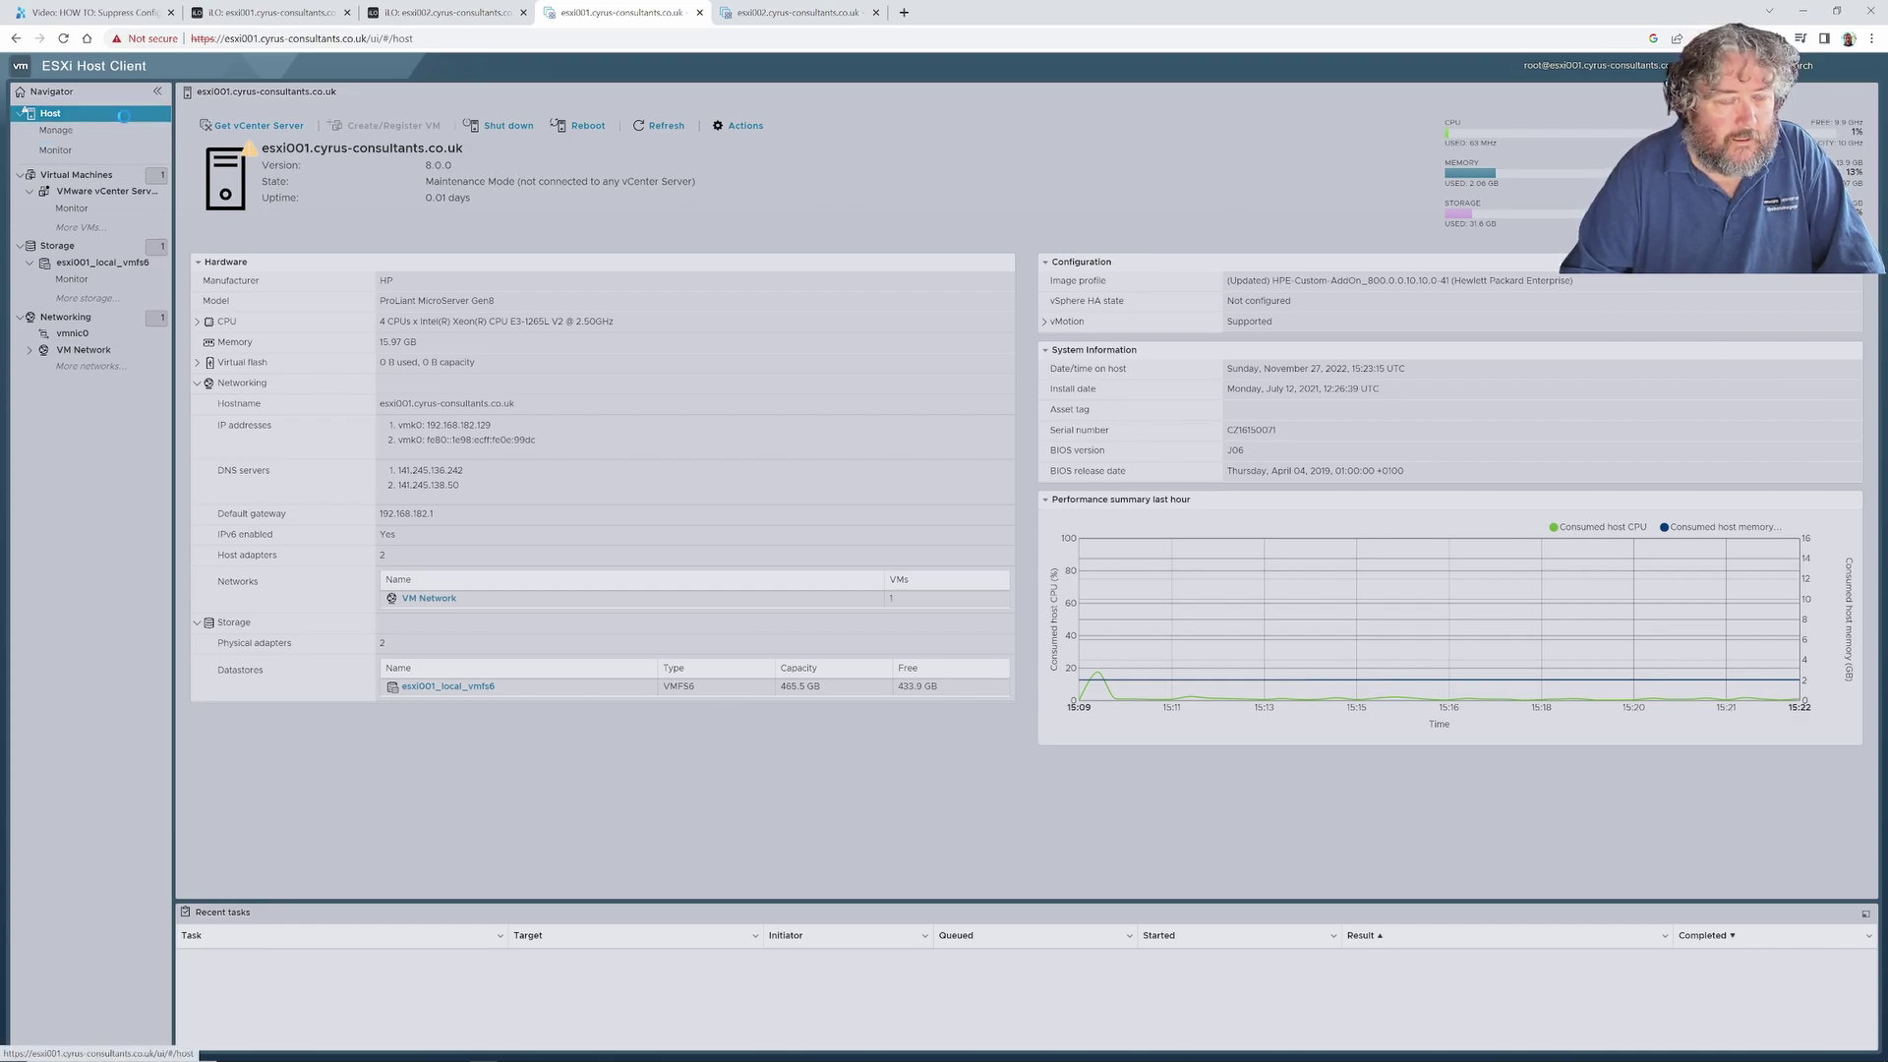
# Exit maintenance mode on the esxi001 host so its state reads Normal.
pyautogui.rightClick(125, 122)
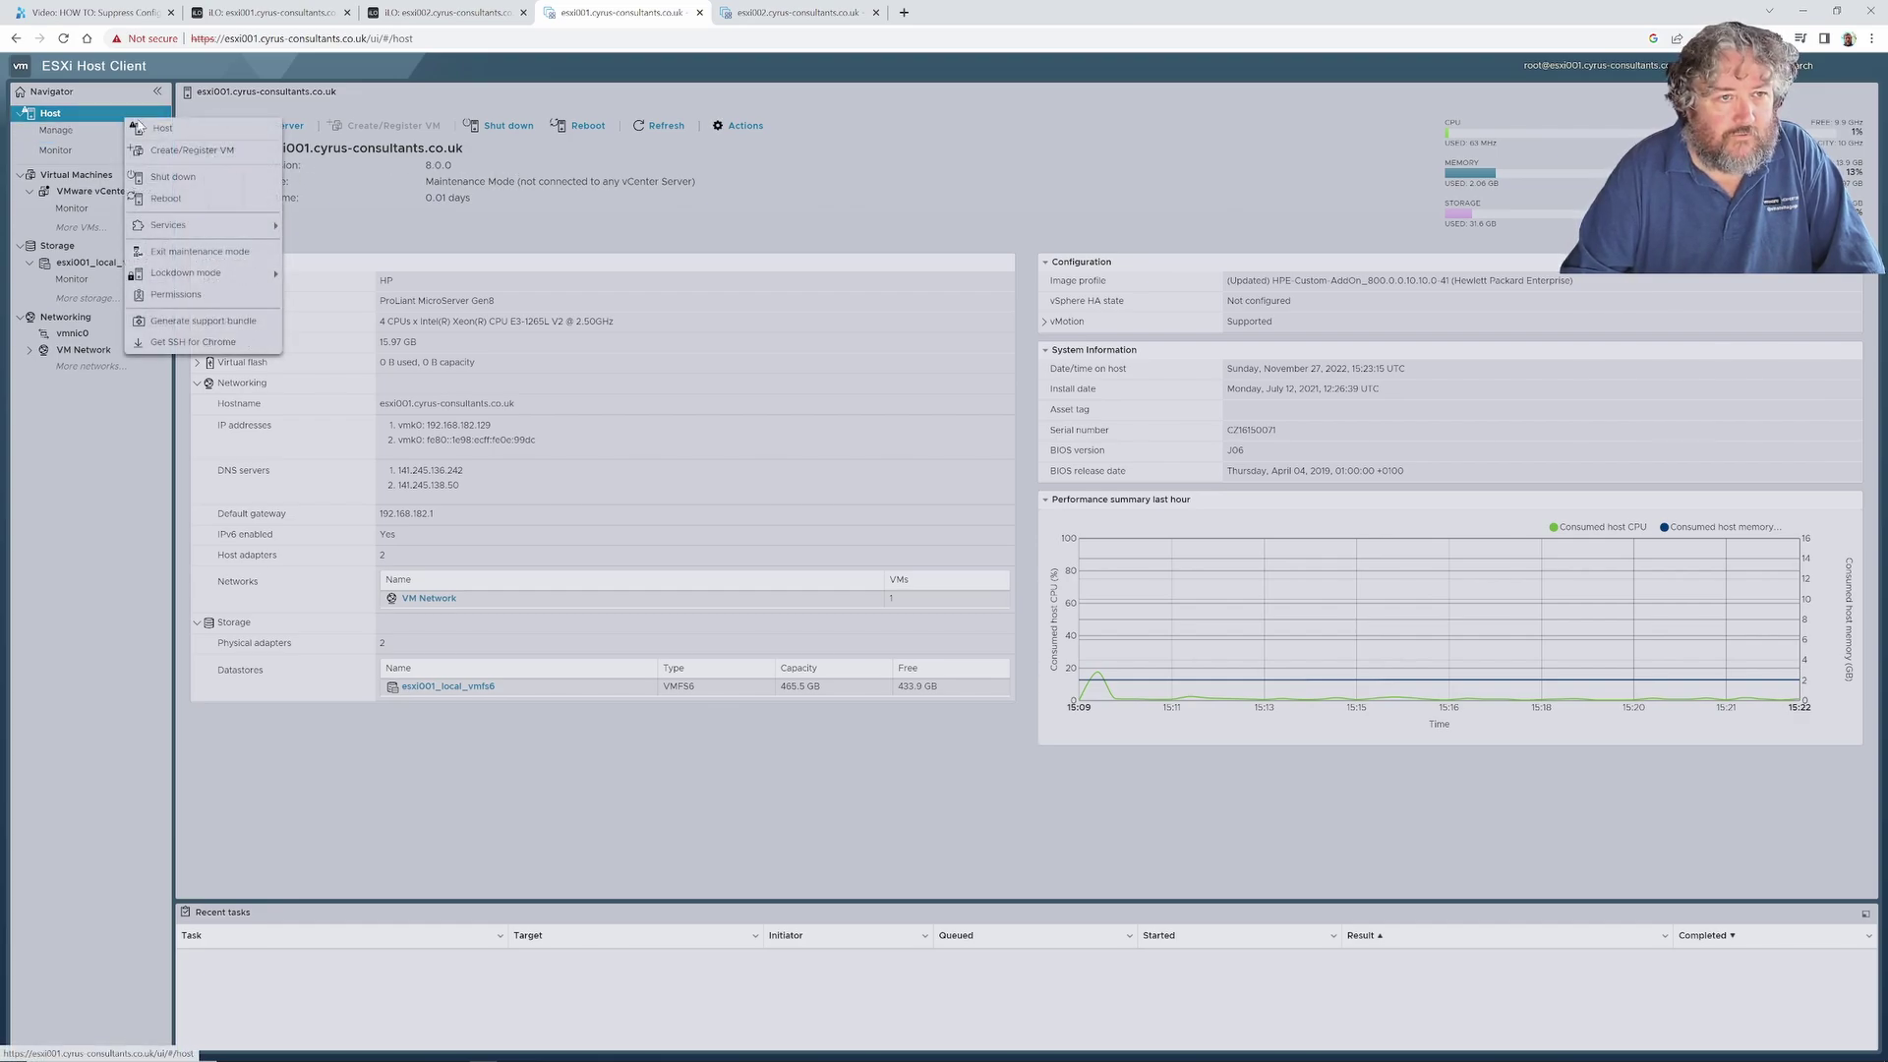
pyautogui.click(216, 252)
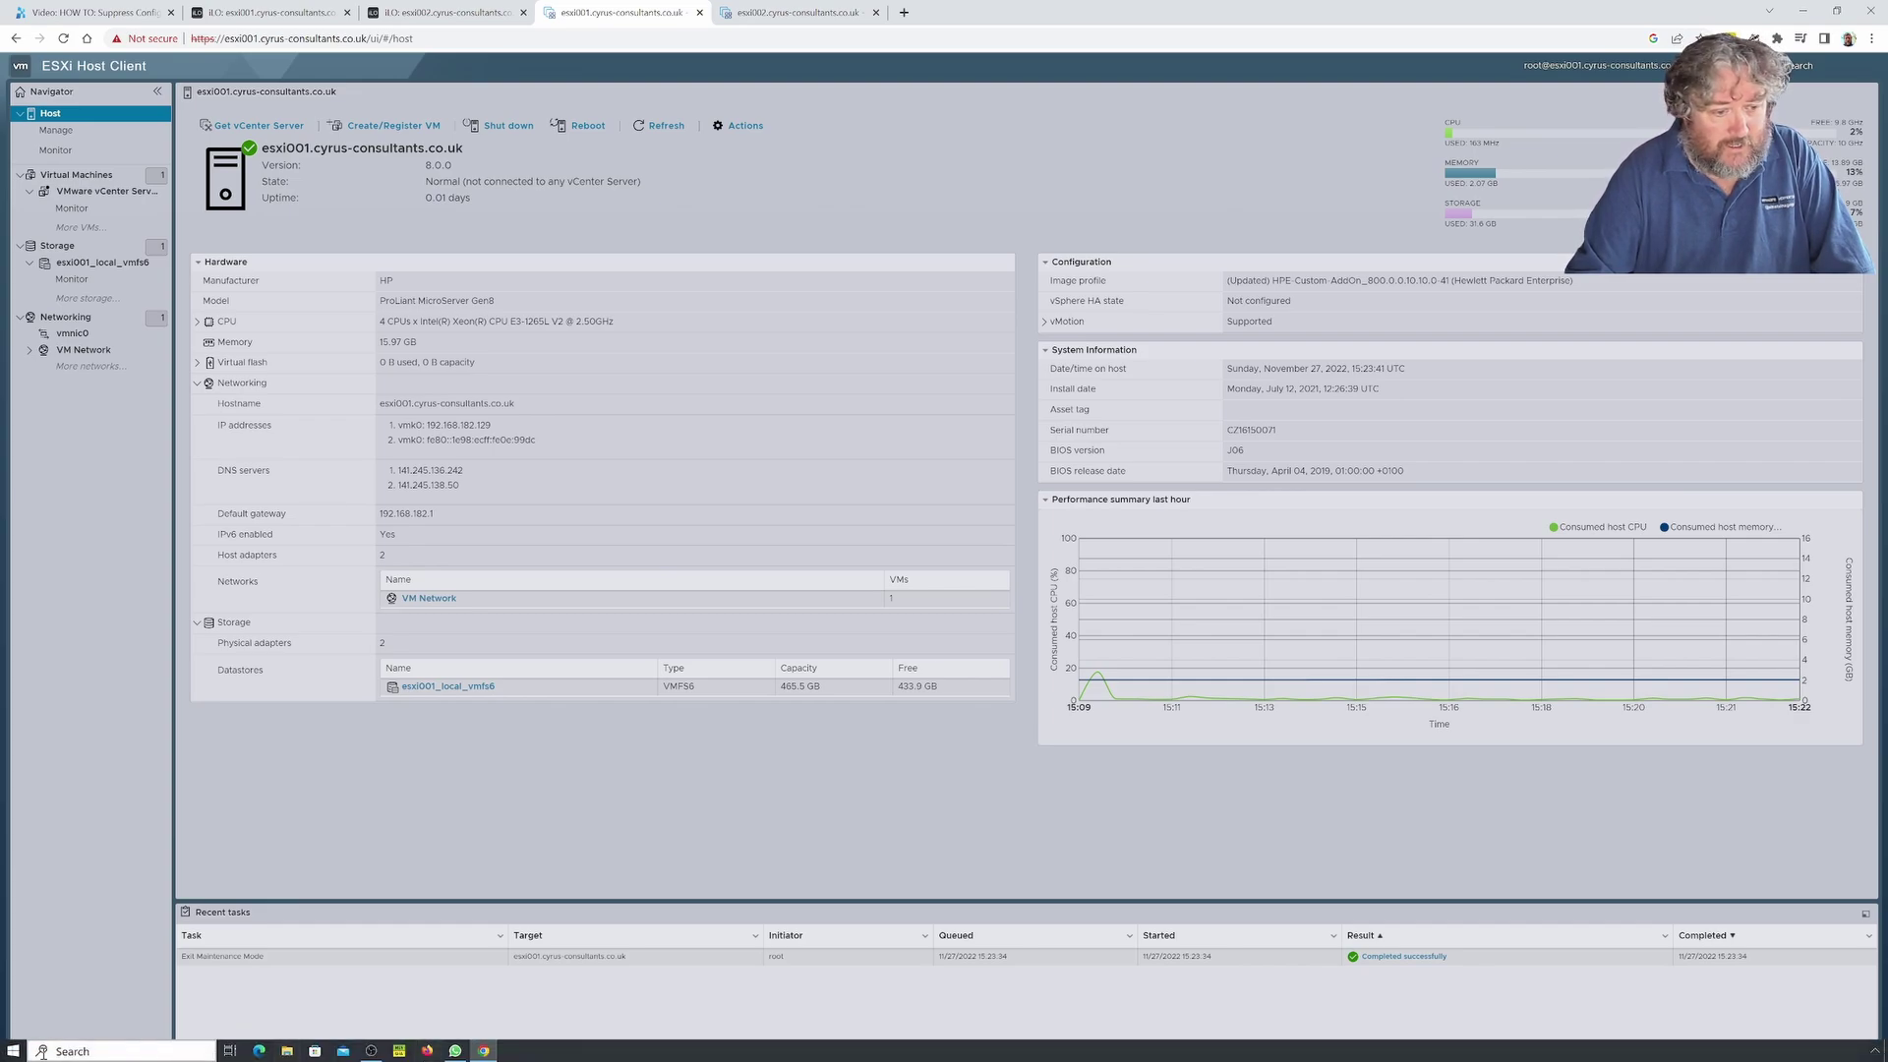
pyautogui.rightClick(14, 1052)
# Launch PuTTY from the Run dialog, correcting the mistyped 'puuty' to 'putty'.
pyautogui.click(50, 986)
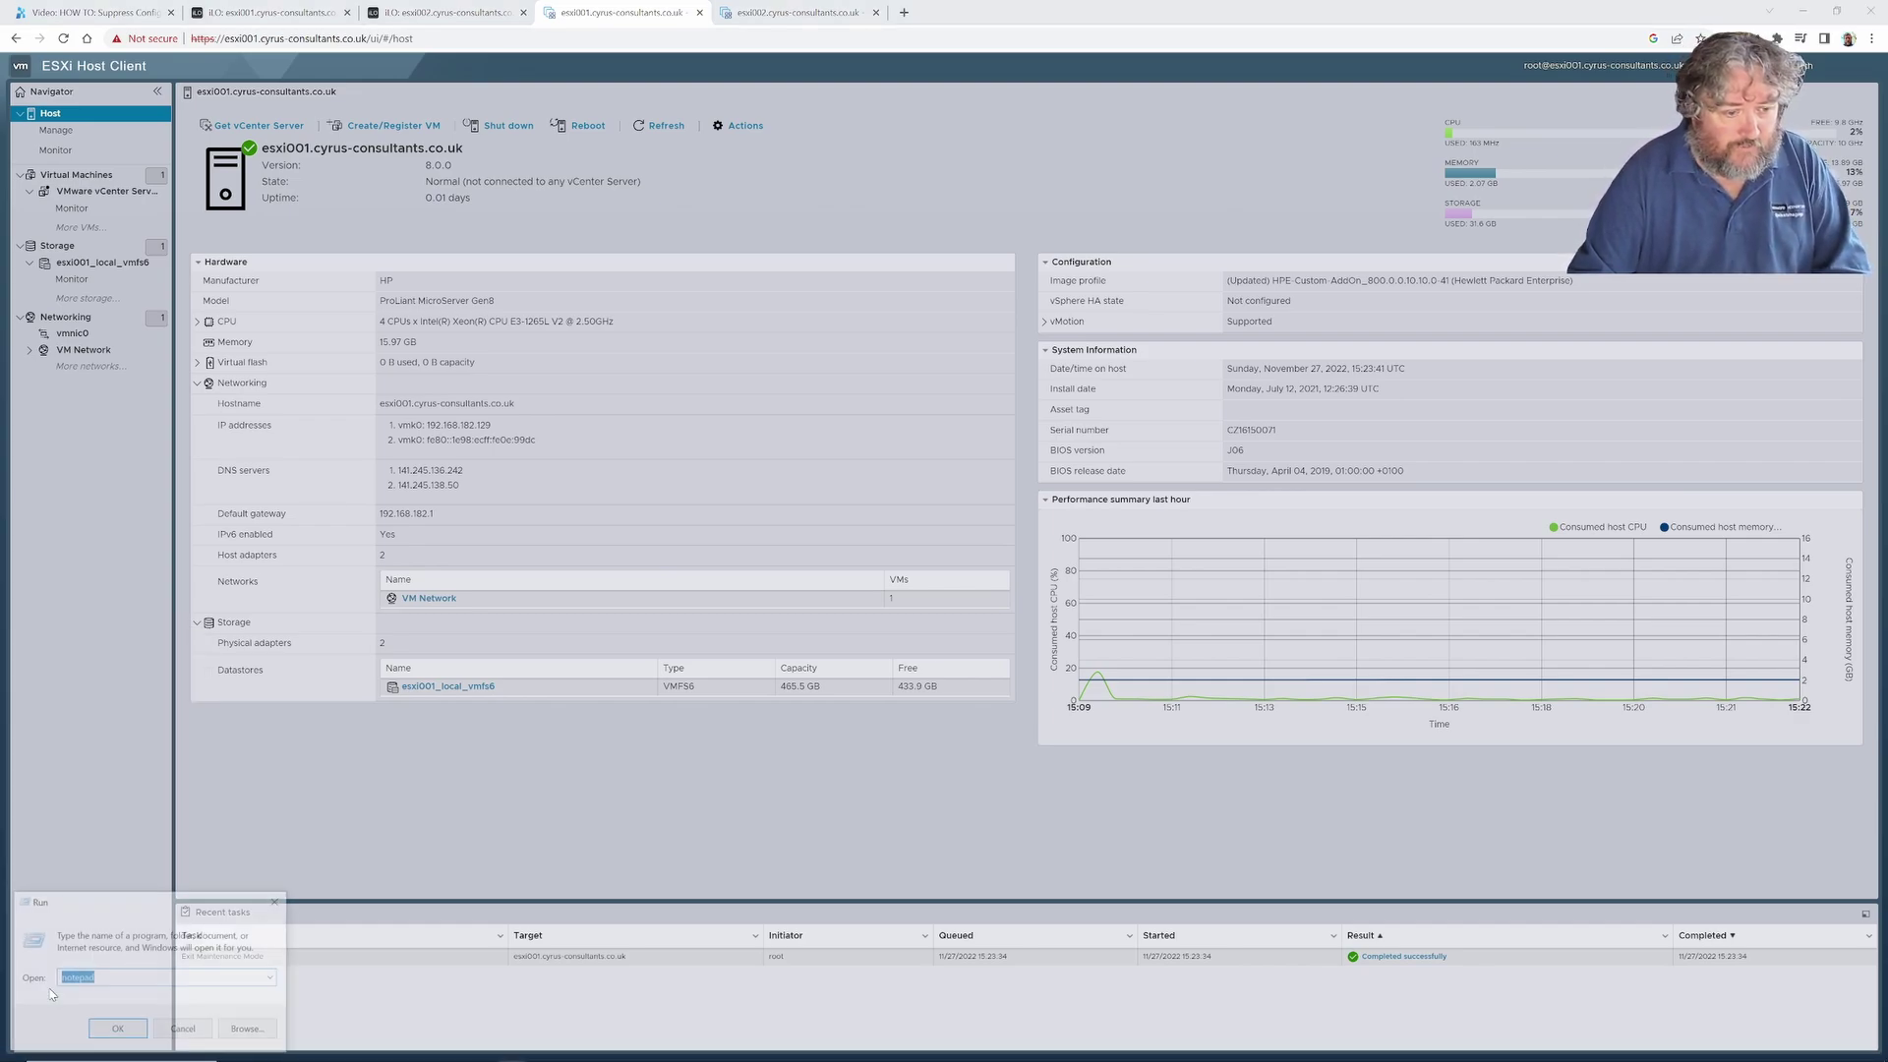
pyautogui.write('puuty')
pyautogui.press('Return')
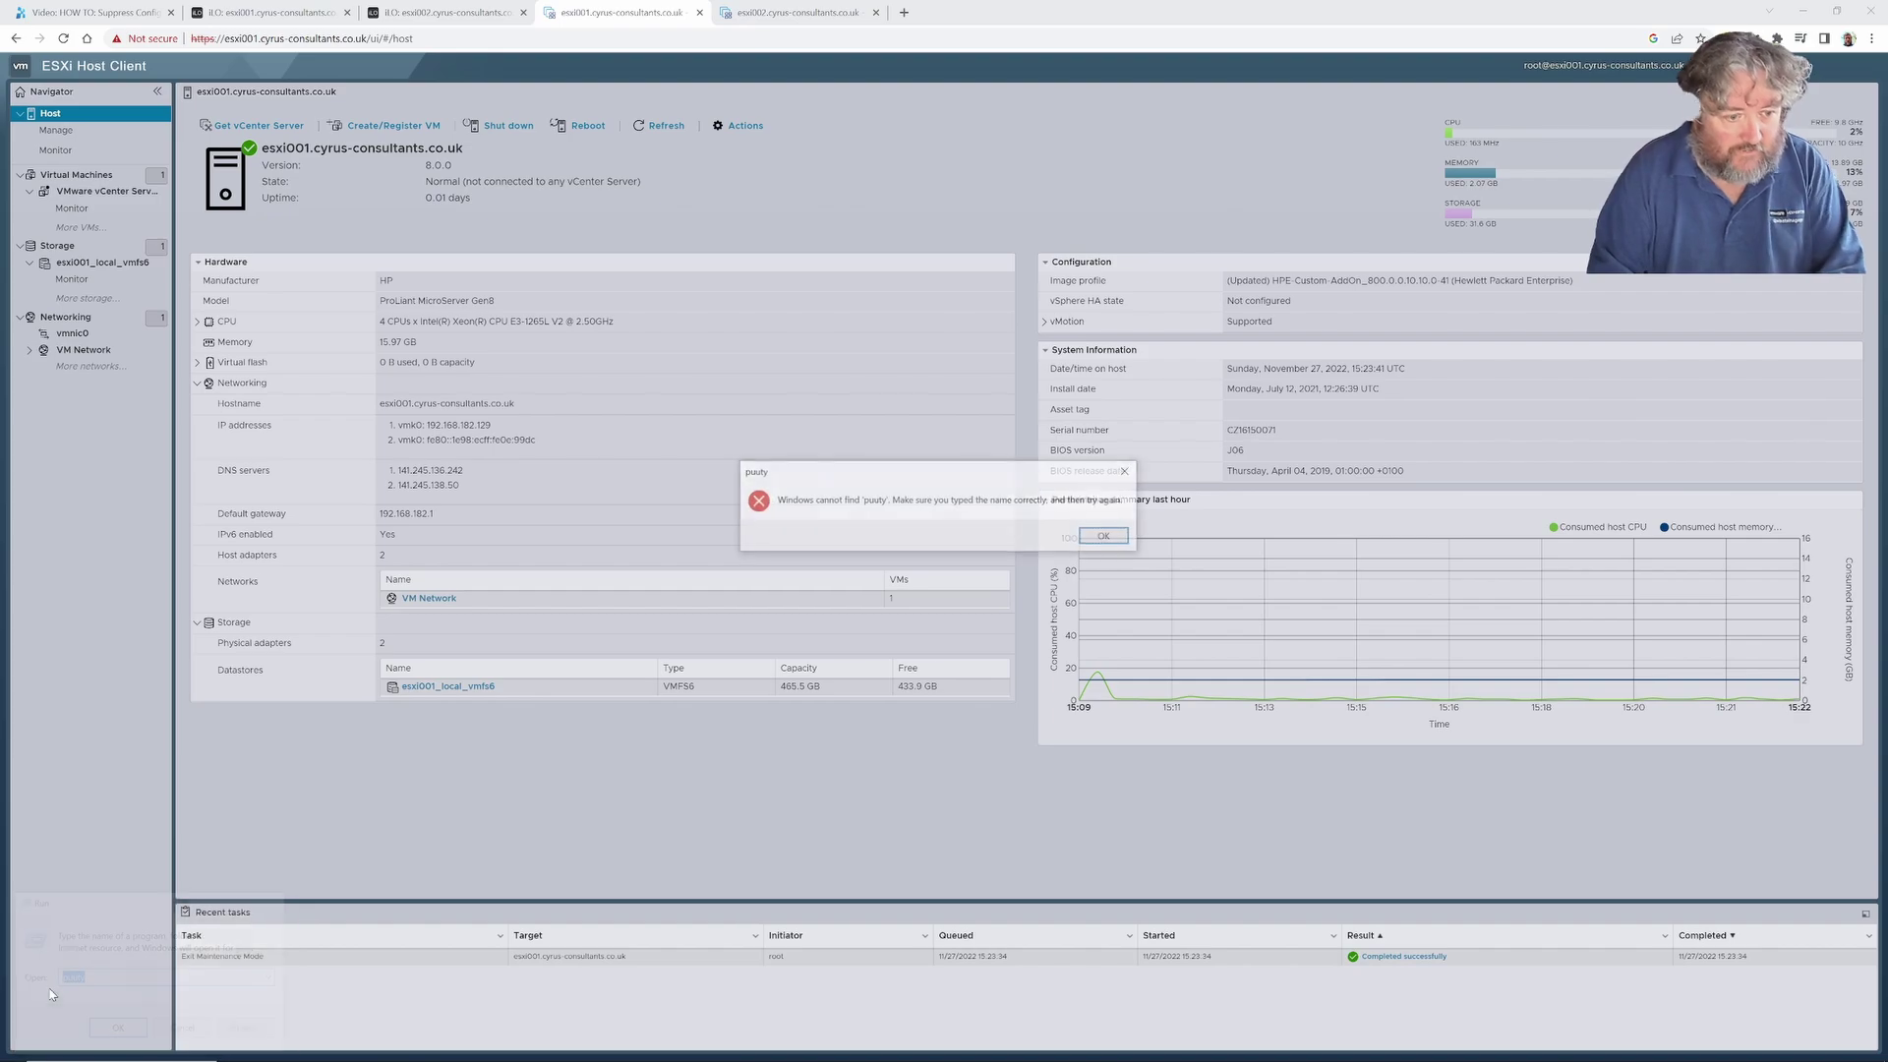
pyautogui.press('Return')
pyautogui.write('p')
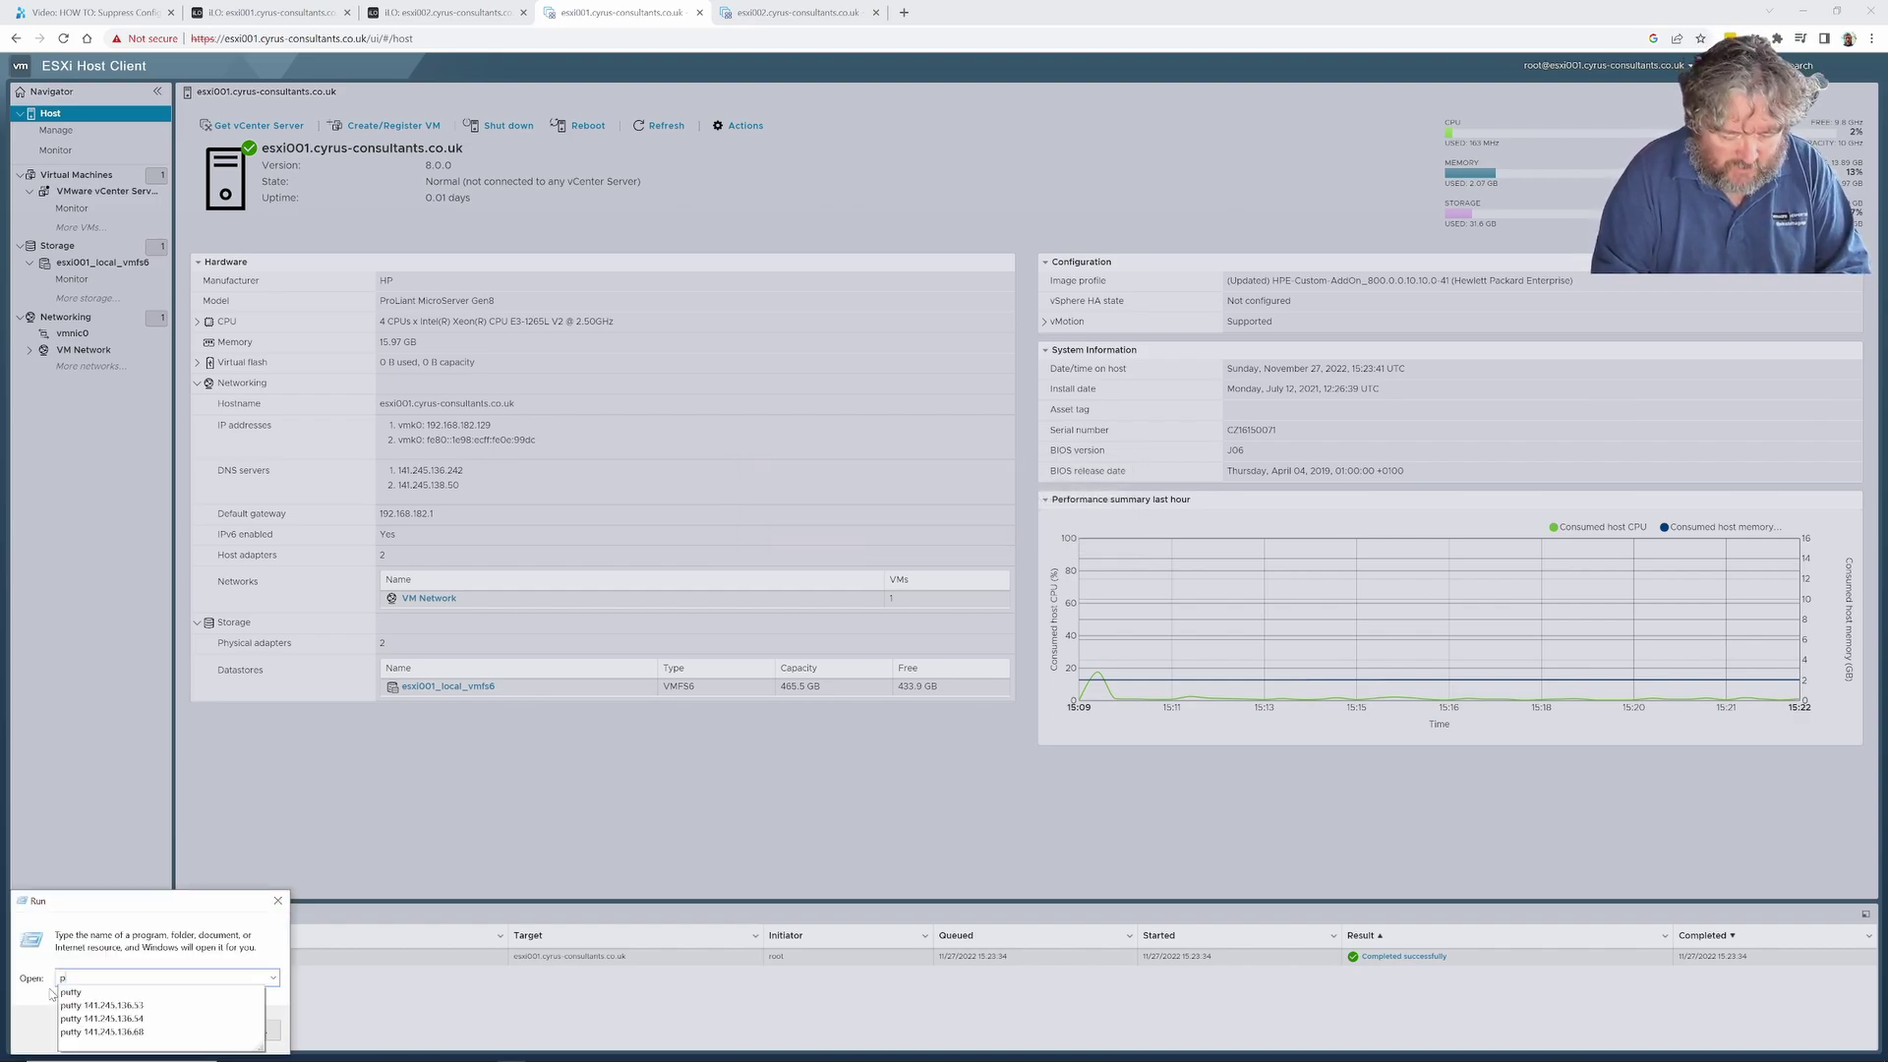
pyautogui.write('utty')
pyautogui.press('Return')
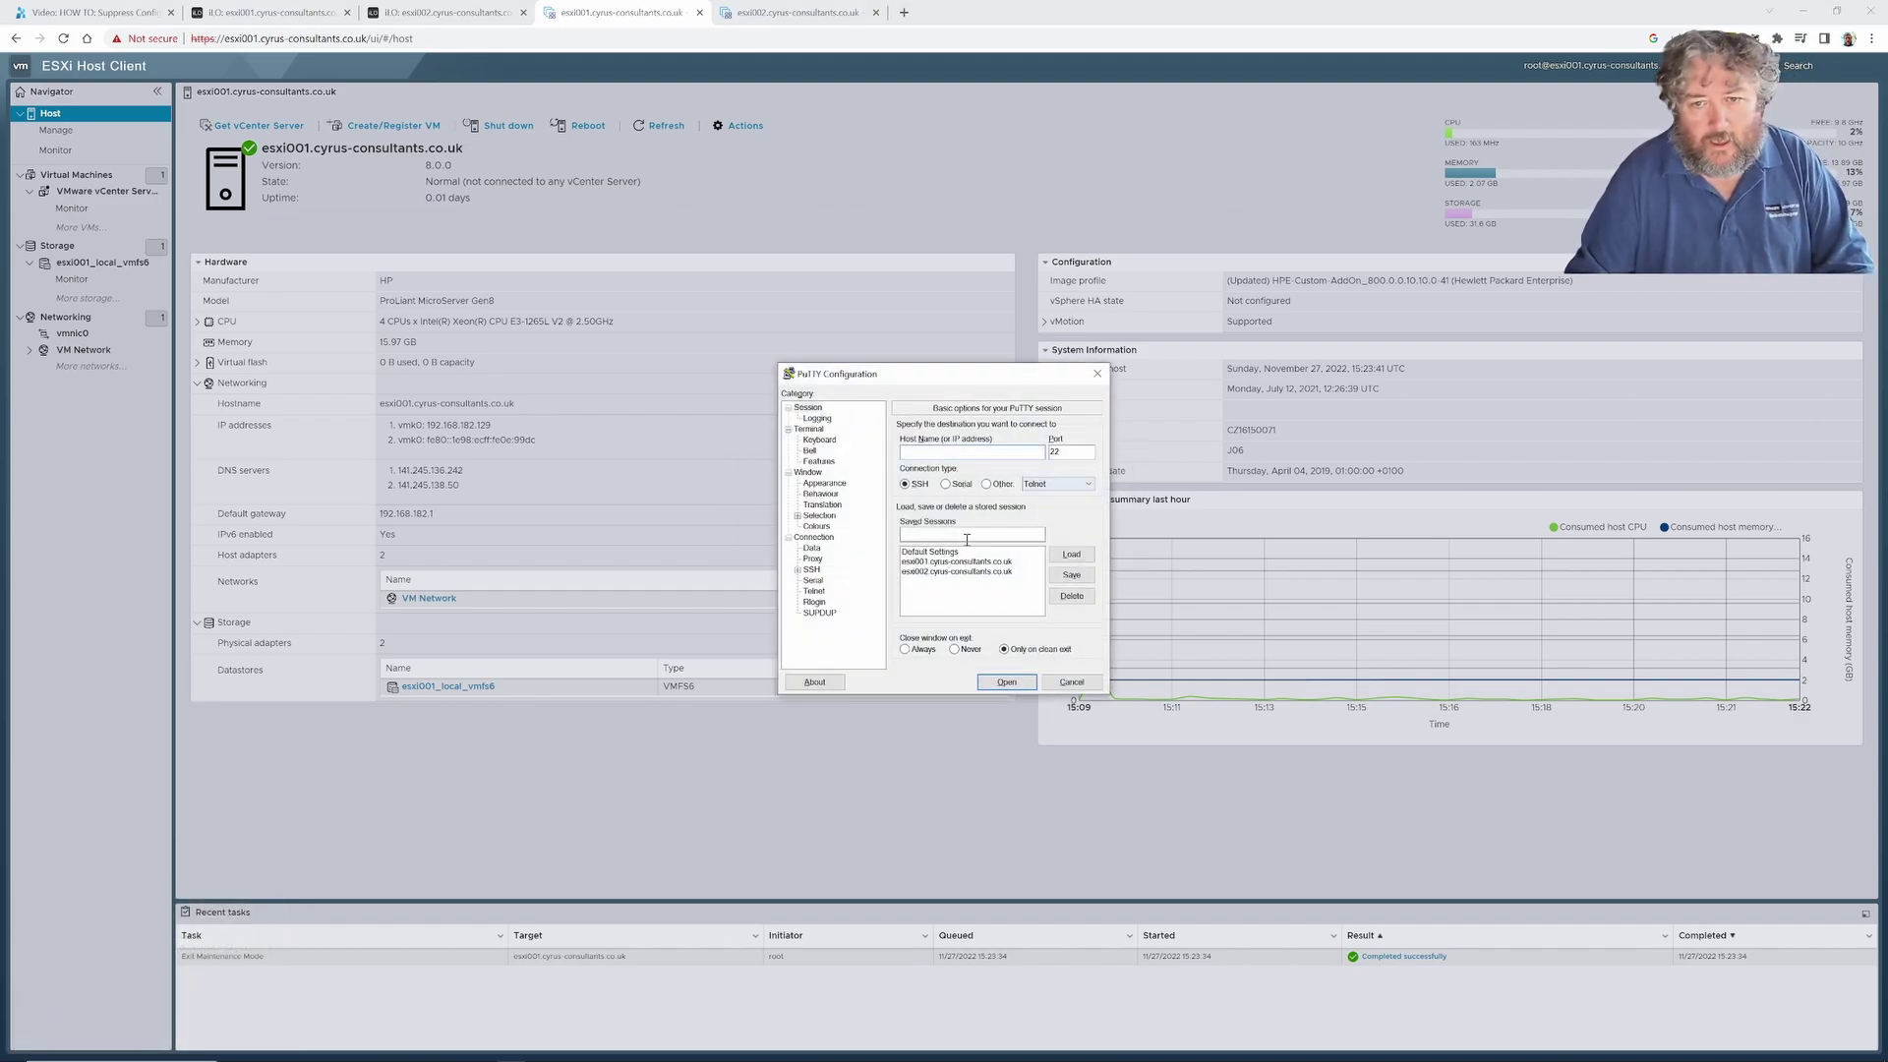
# Load the saved esxi001 session and log in over SSH as root.
pyautogui.click(959, 562)
pyautogui.click(1071, 554)
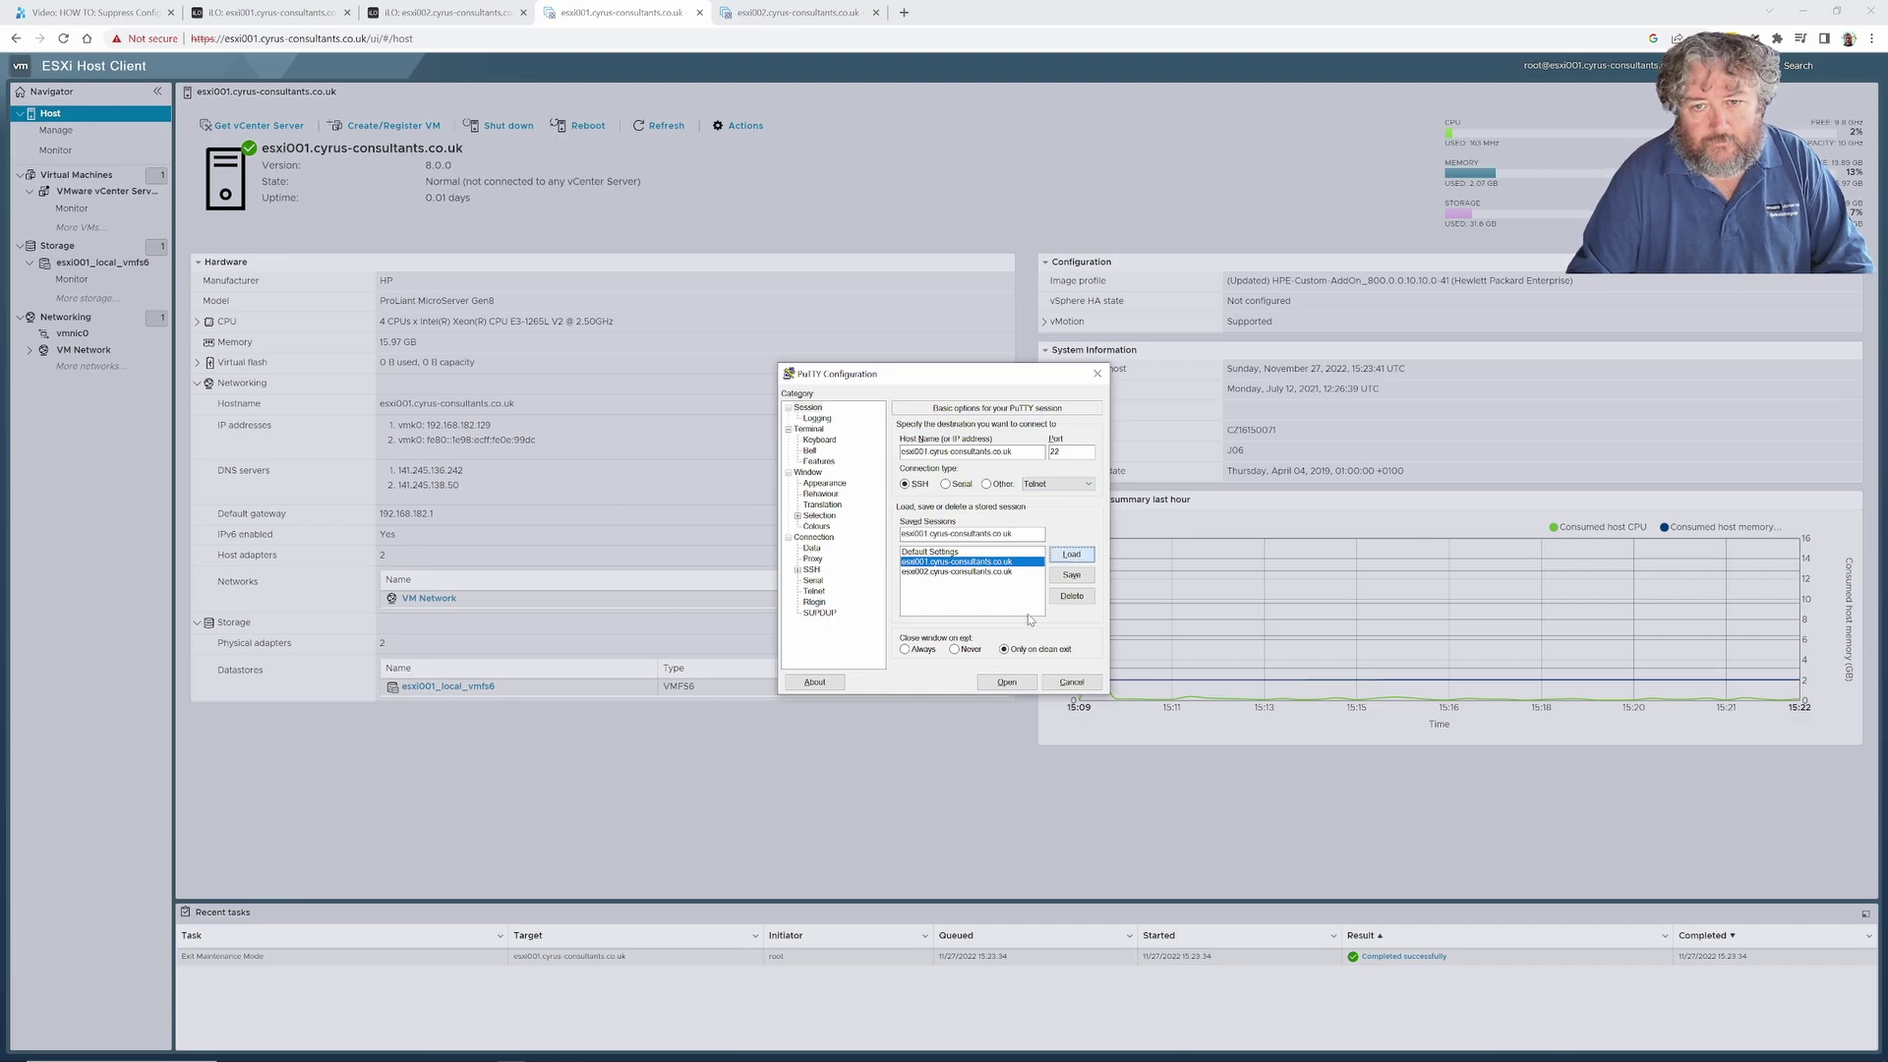
pyautogui.click(1006, 681)
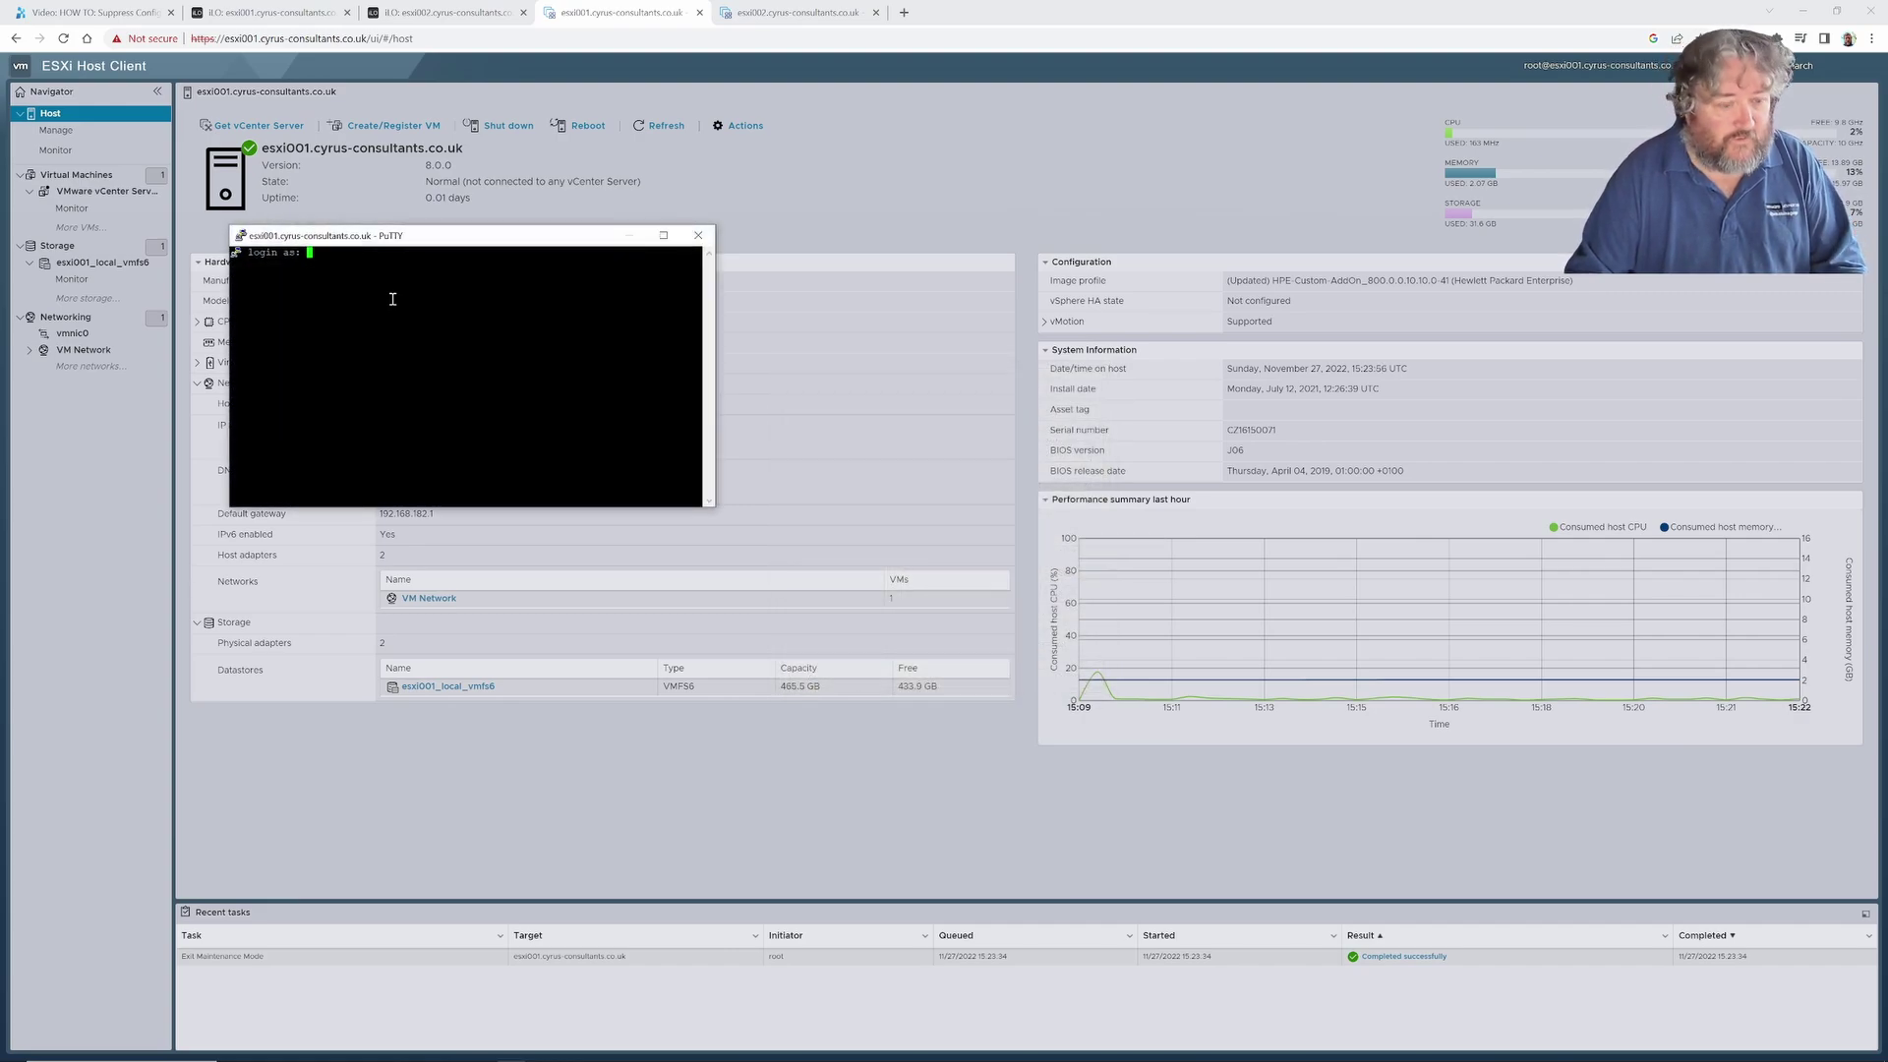
pyautogui.write('root')
pyautogui.press('Return')
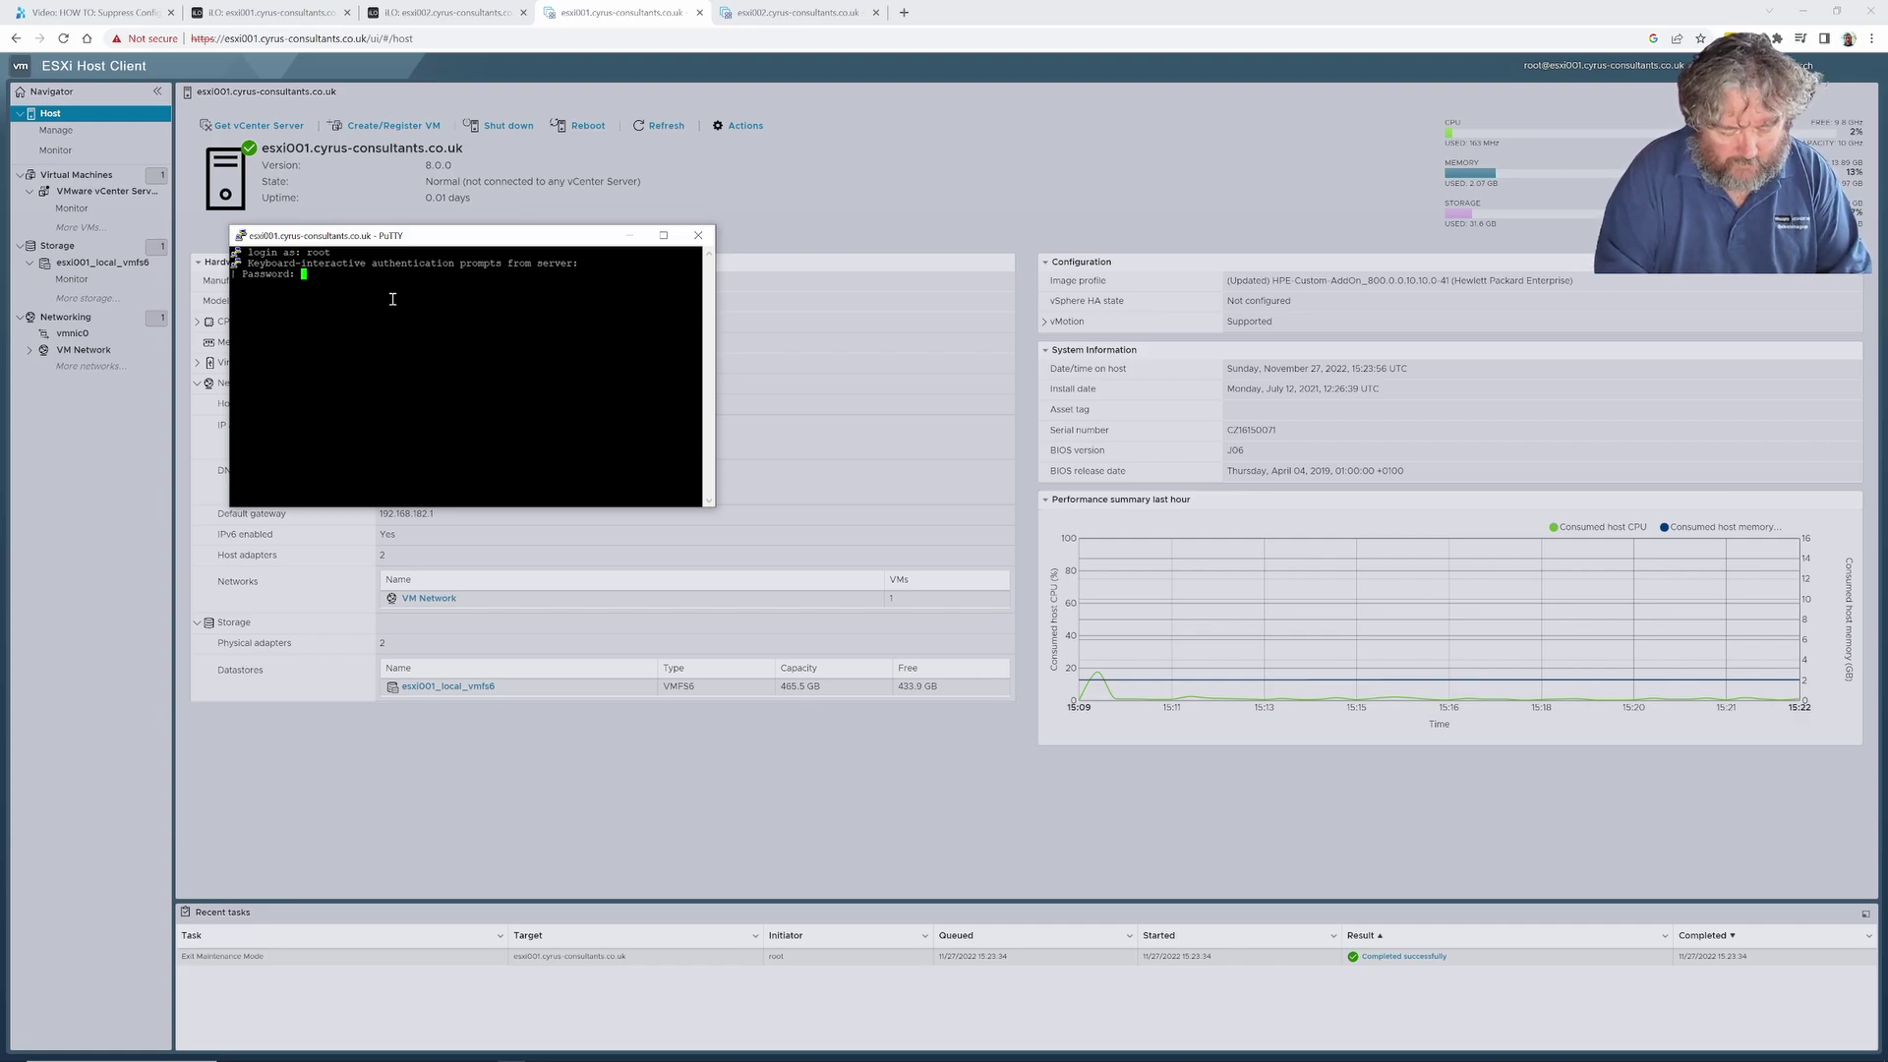
pyautogui.press('Return')
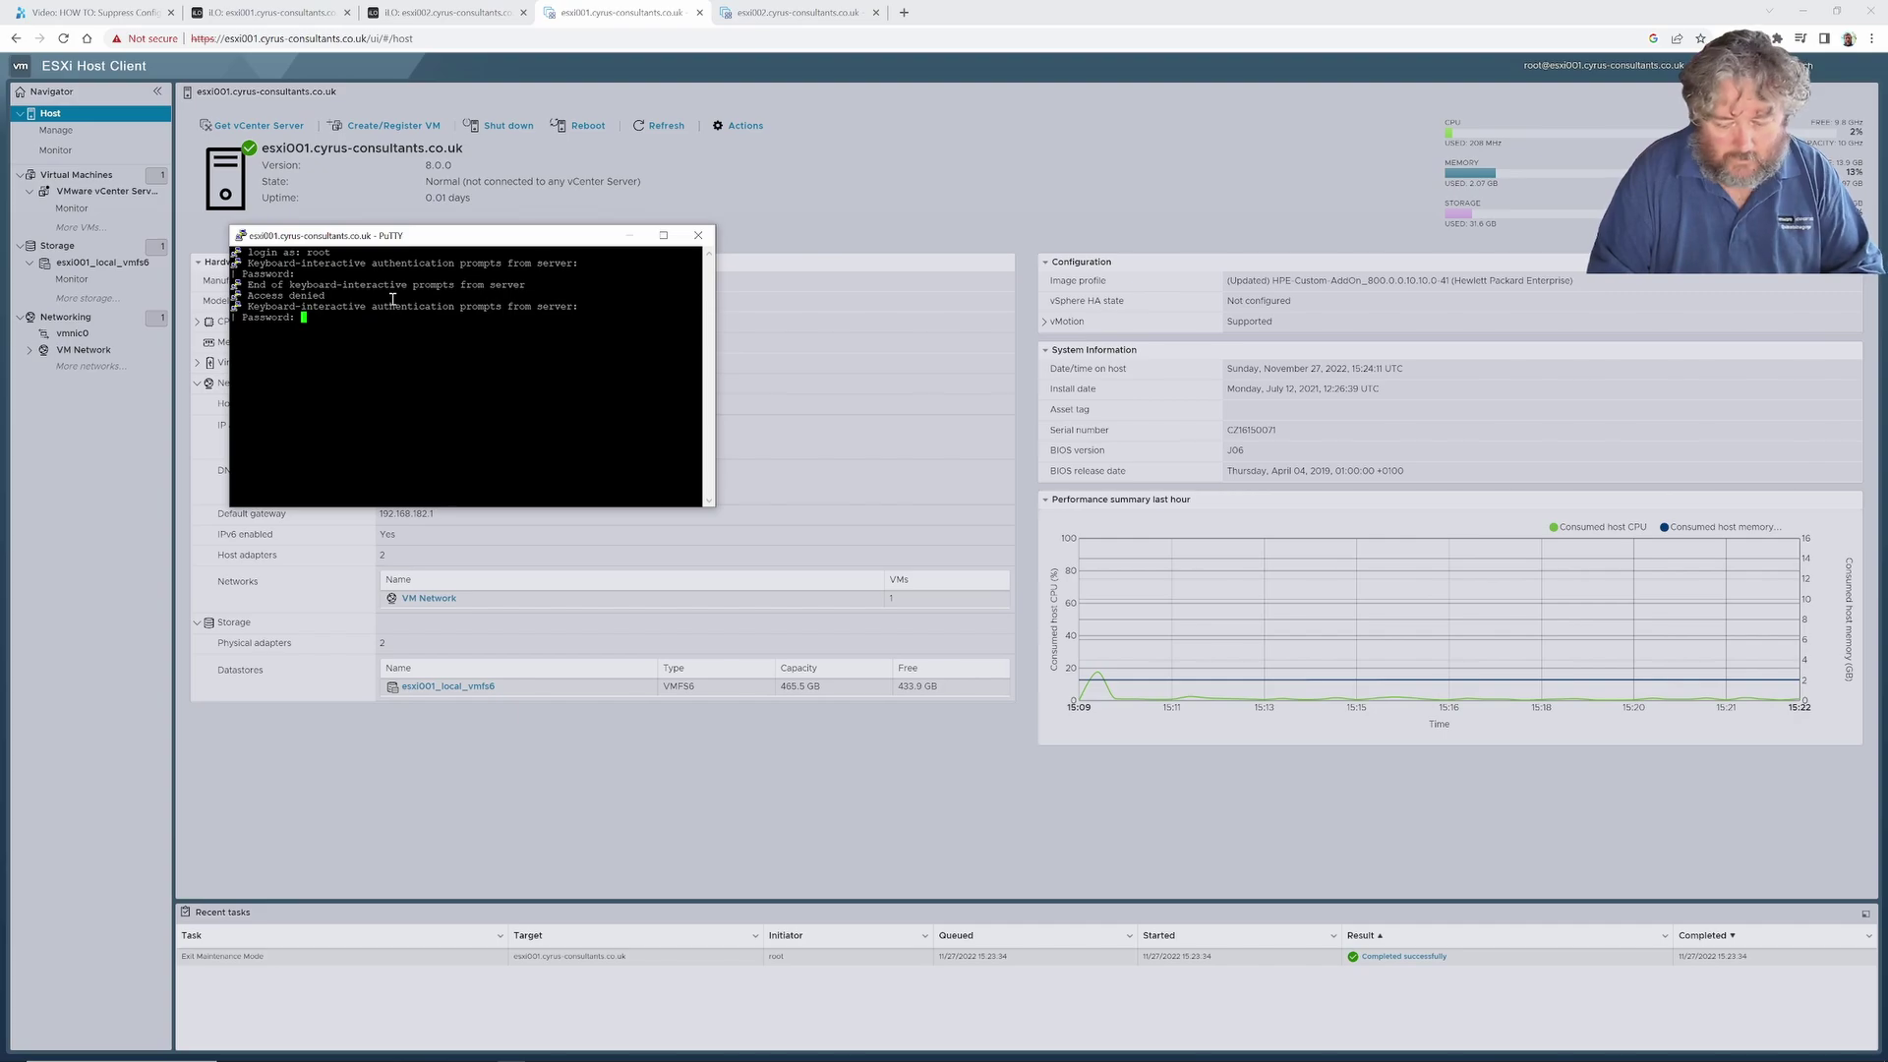
pyautogui.press('Return')
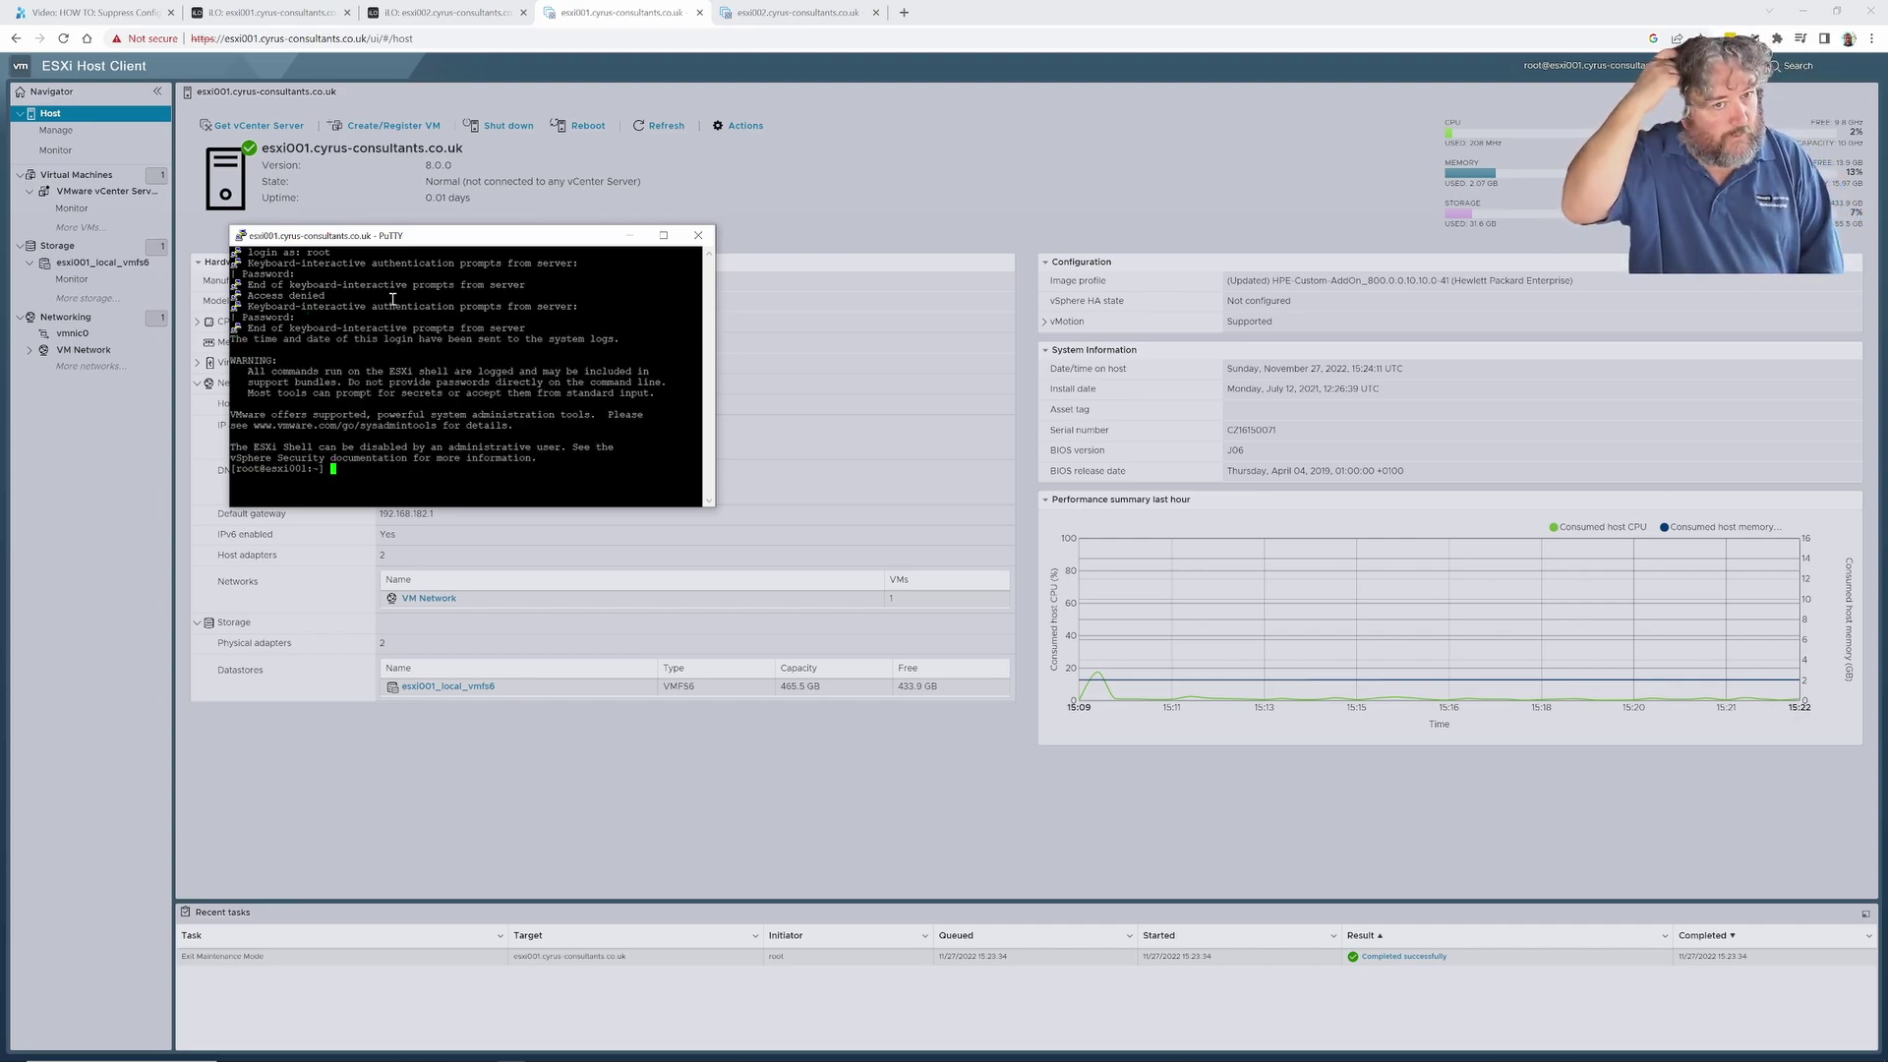
# Reposition the PuTTY terminal window and widen it.
pyautogui.moveTo(508, 236); pyautogui.dragTo(1224, 256)
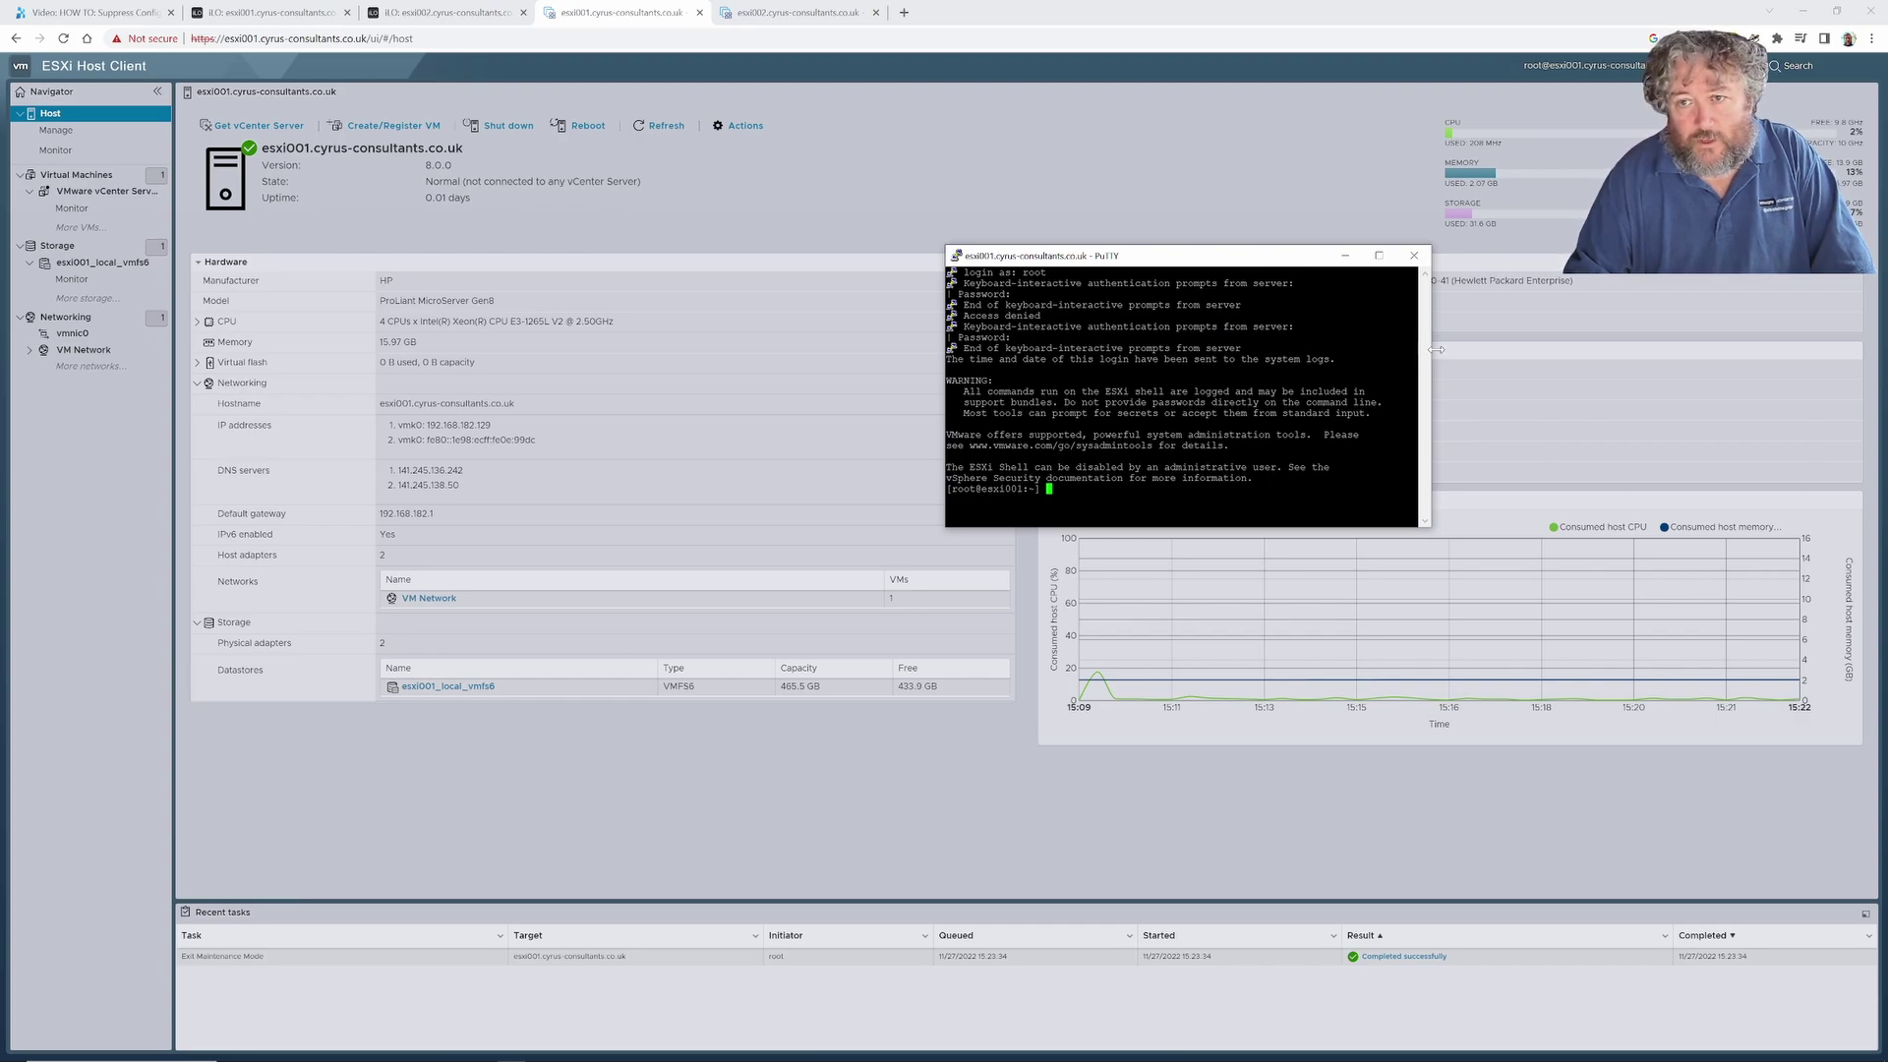
pyautogui.moveTo(1425, 358); pyautogui.dragTo(1747, 352)
pyautogui.moveTo(1424, 257); pyautogui.dragTo(1307, 318)
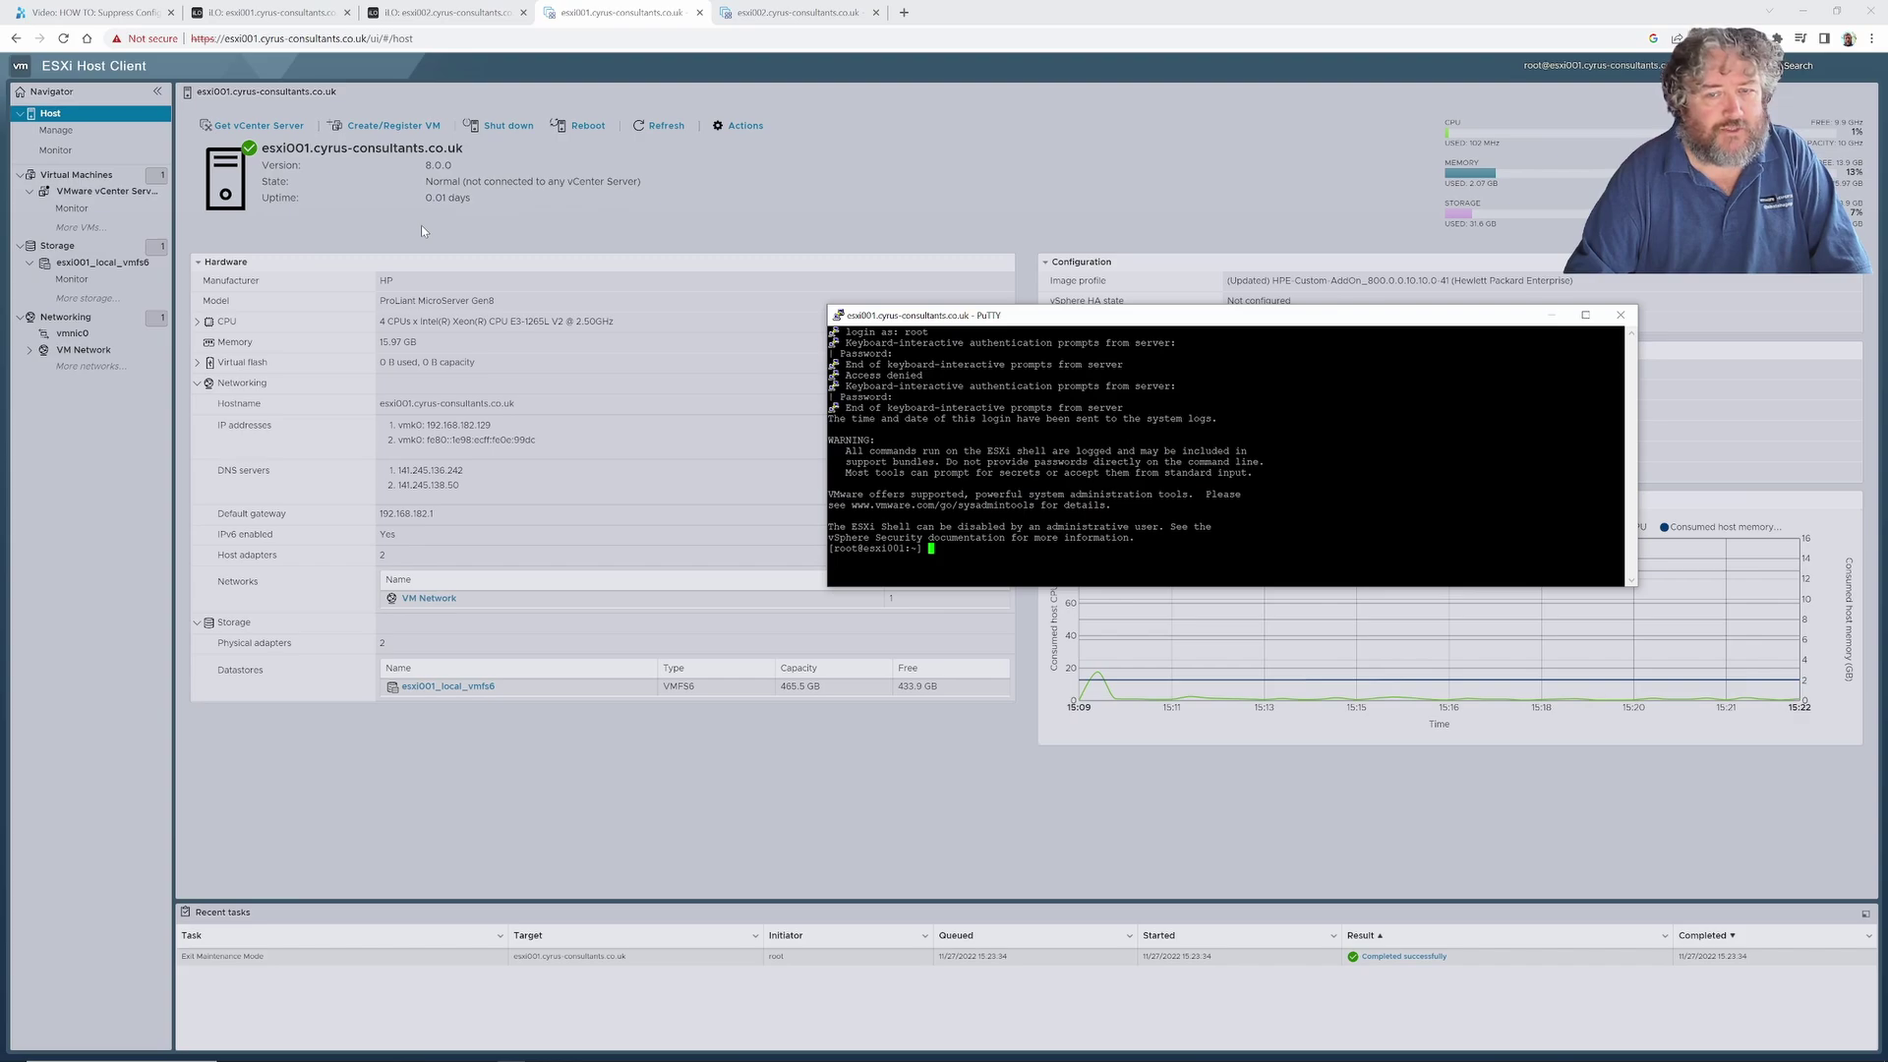
# Disable the Secure Shell (SSH) service from the Host's Services menu.
pyautogui.click(81, 138)
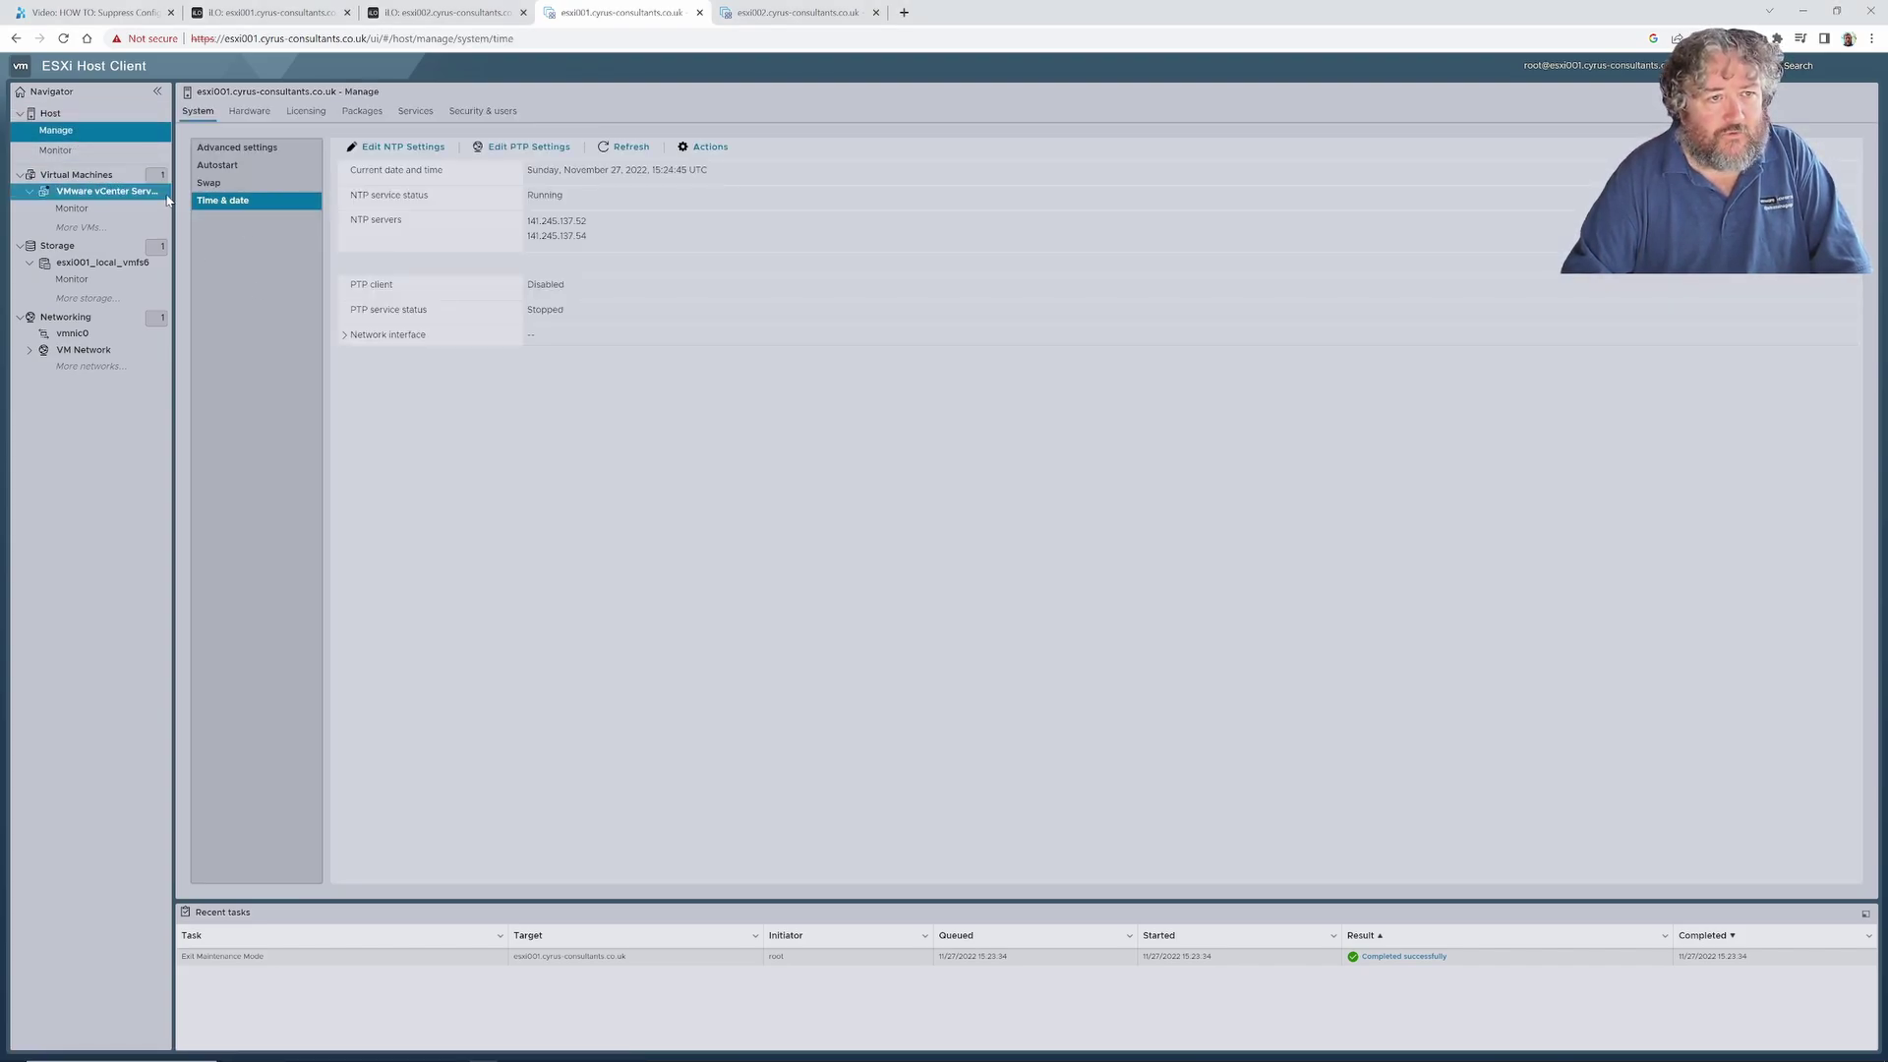
pyautogui.click(76, 120)
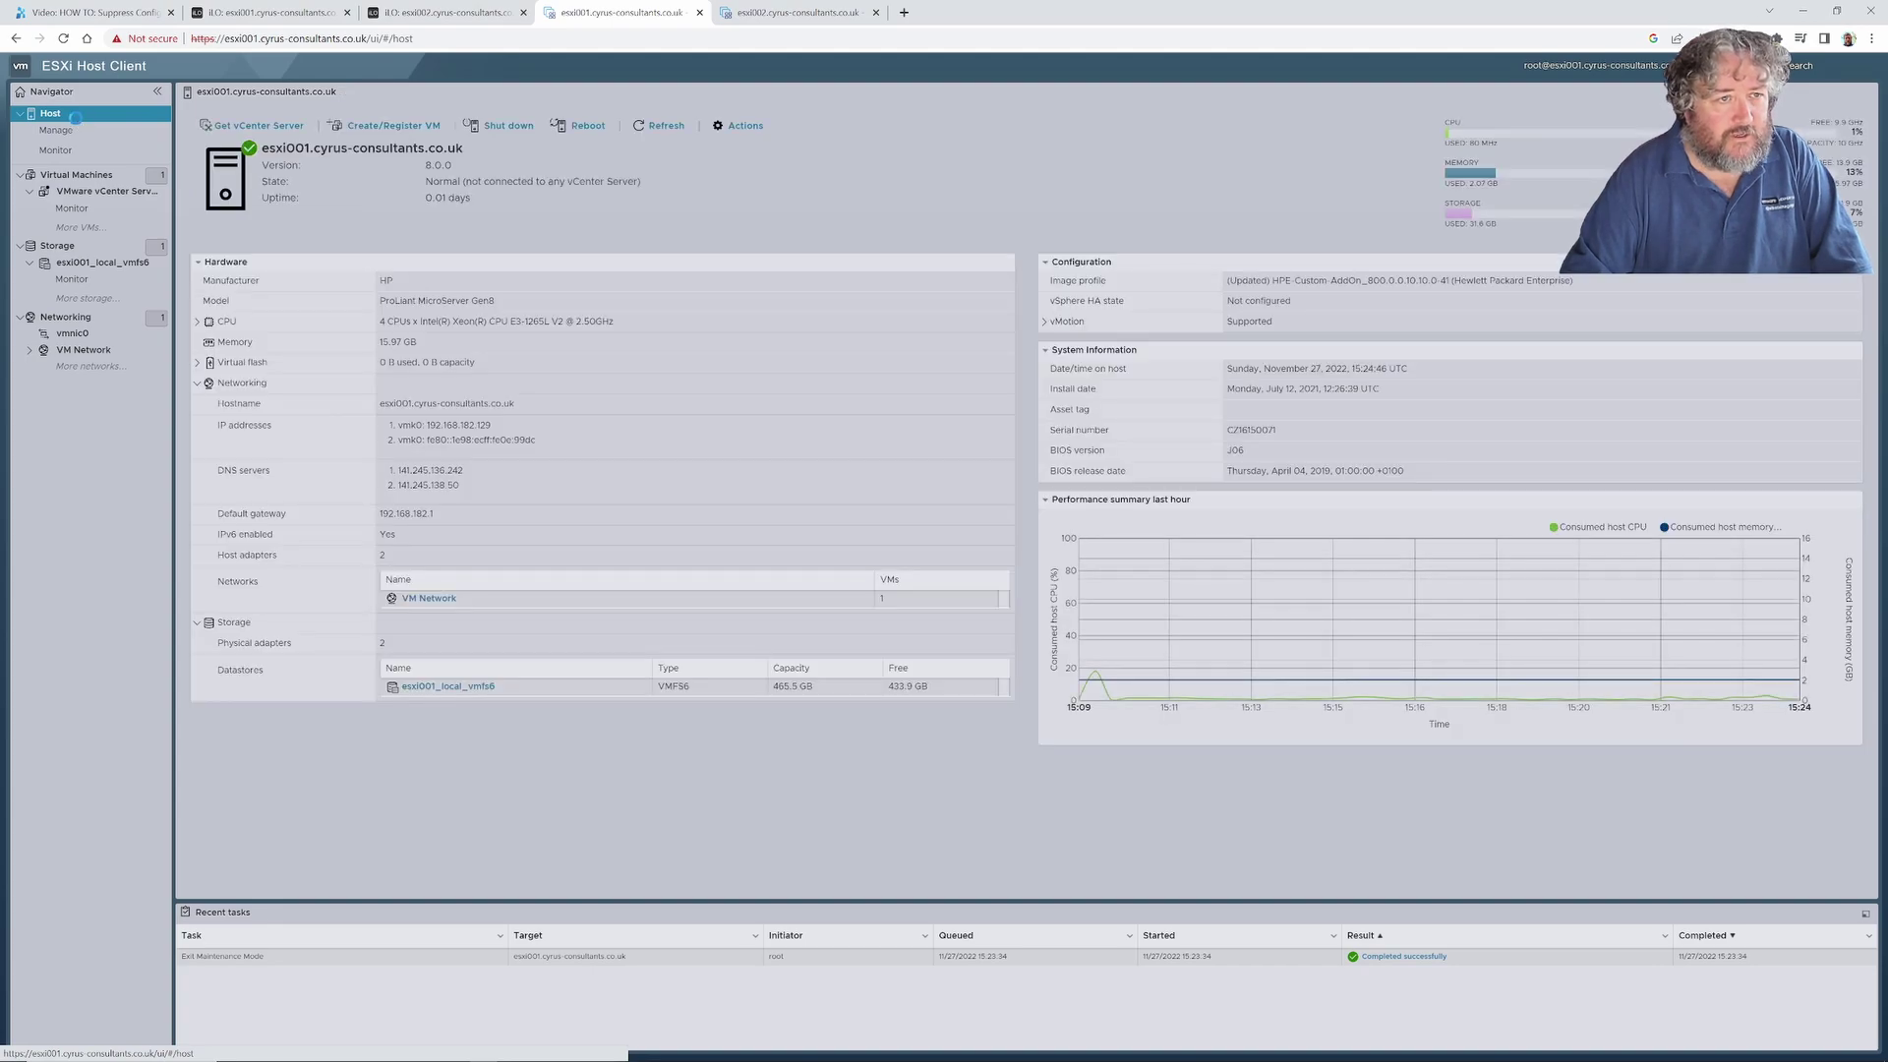
pyautogui.rightClick(77, 122)
pyautogui.moveTo(155, 228)
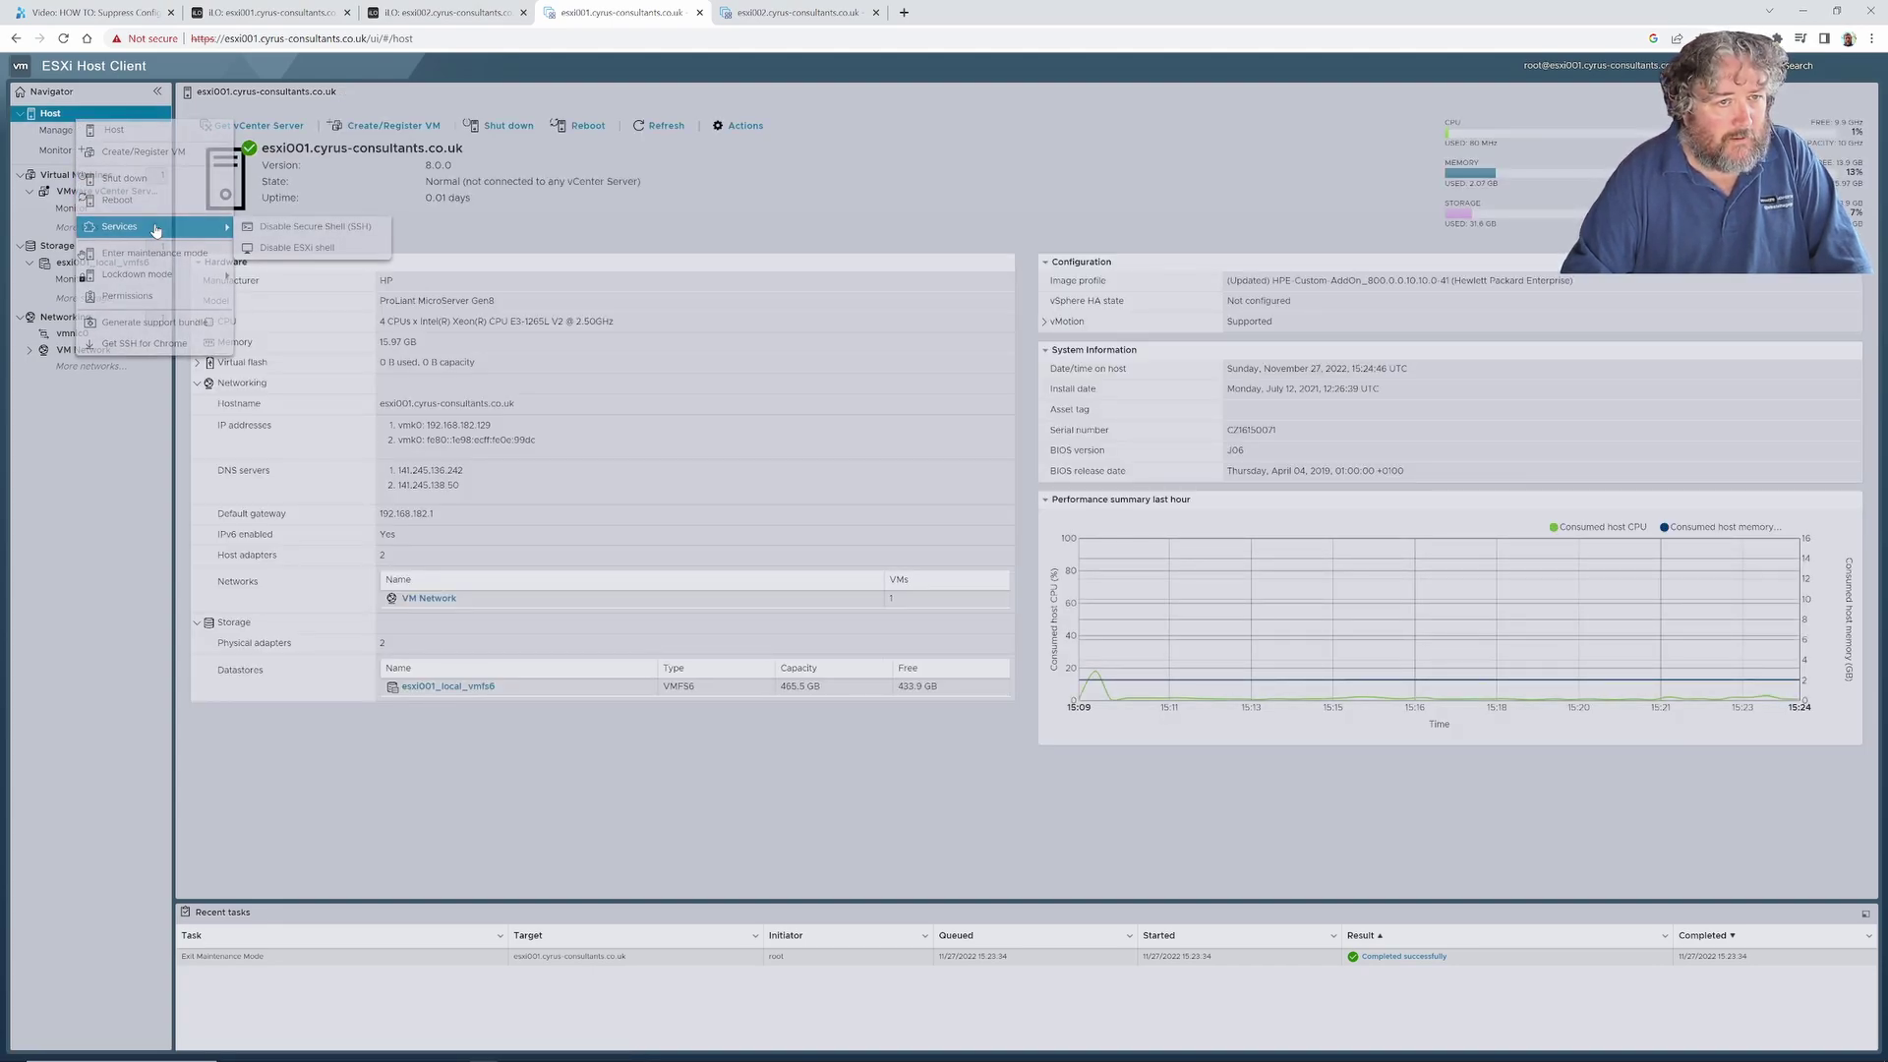
pyautogui.click(99, 115)
pyautogui.rightClick(99, 116)
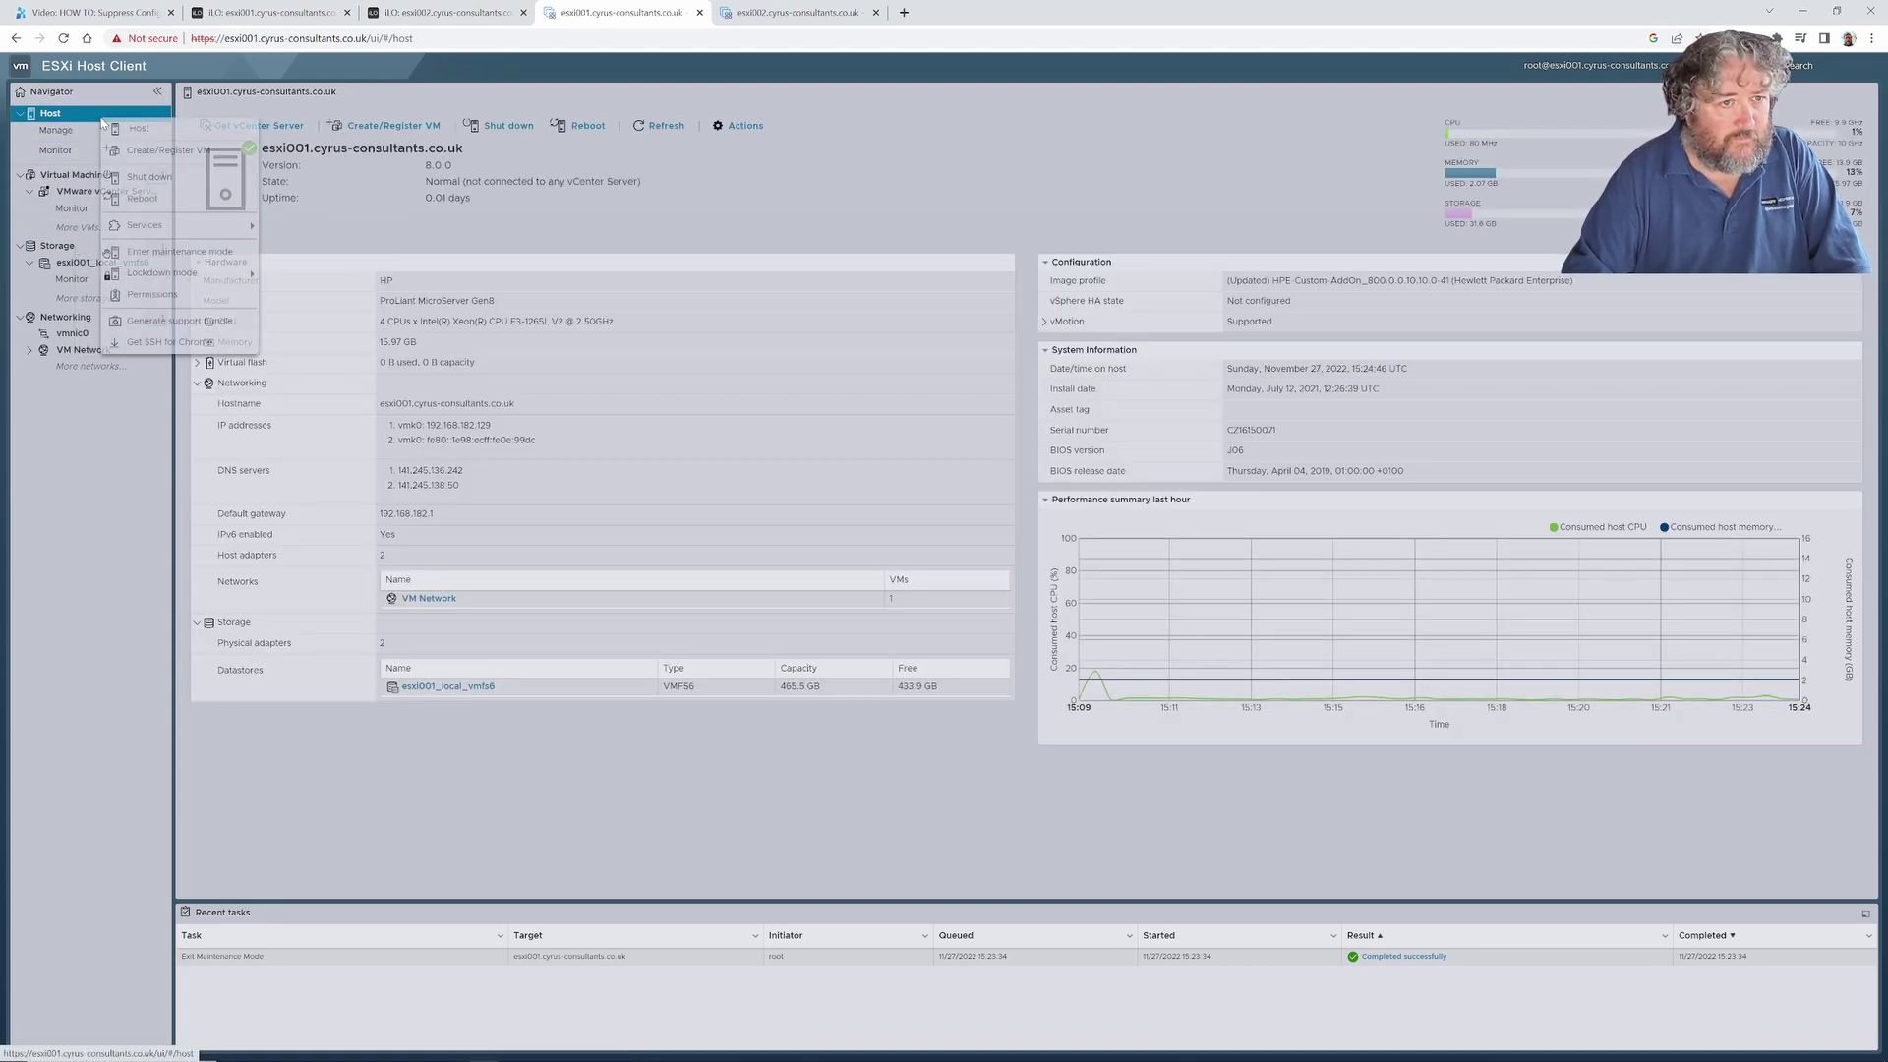
pyautogui.moveTo(175, 226)
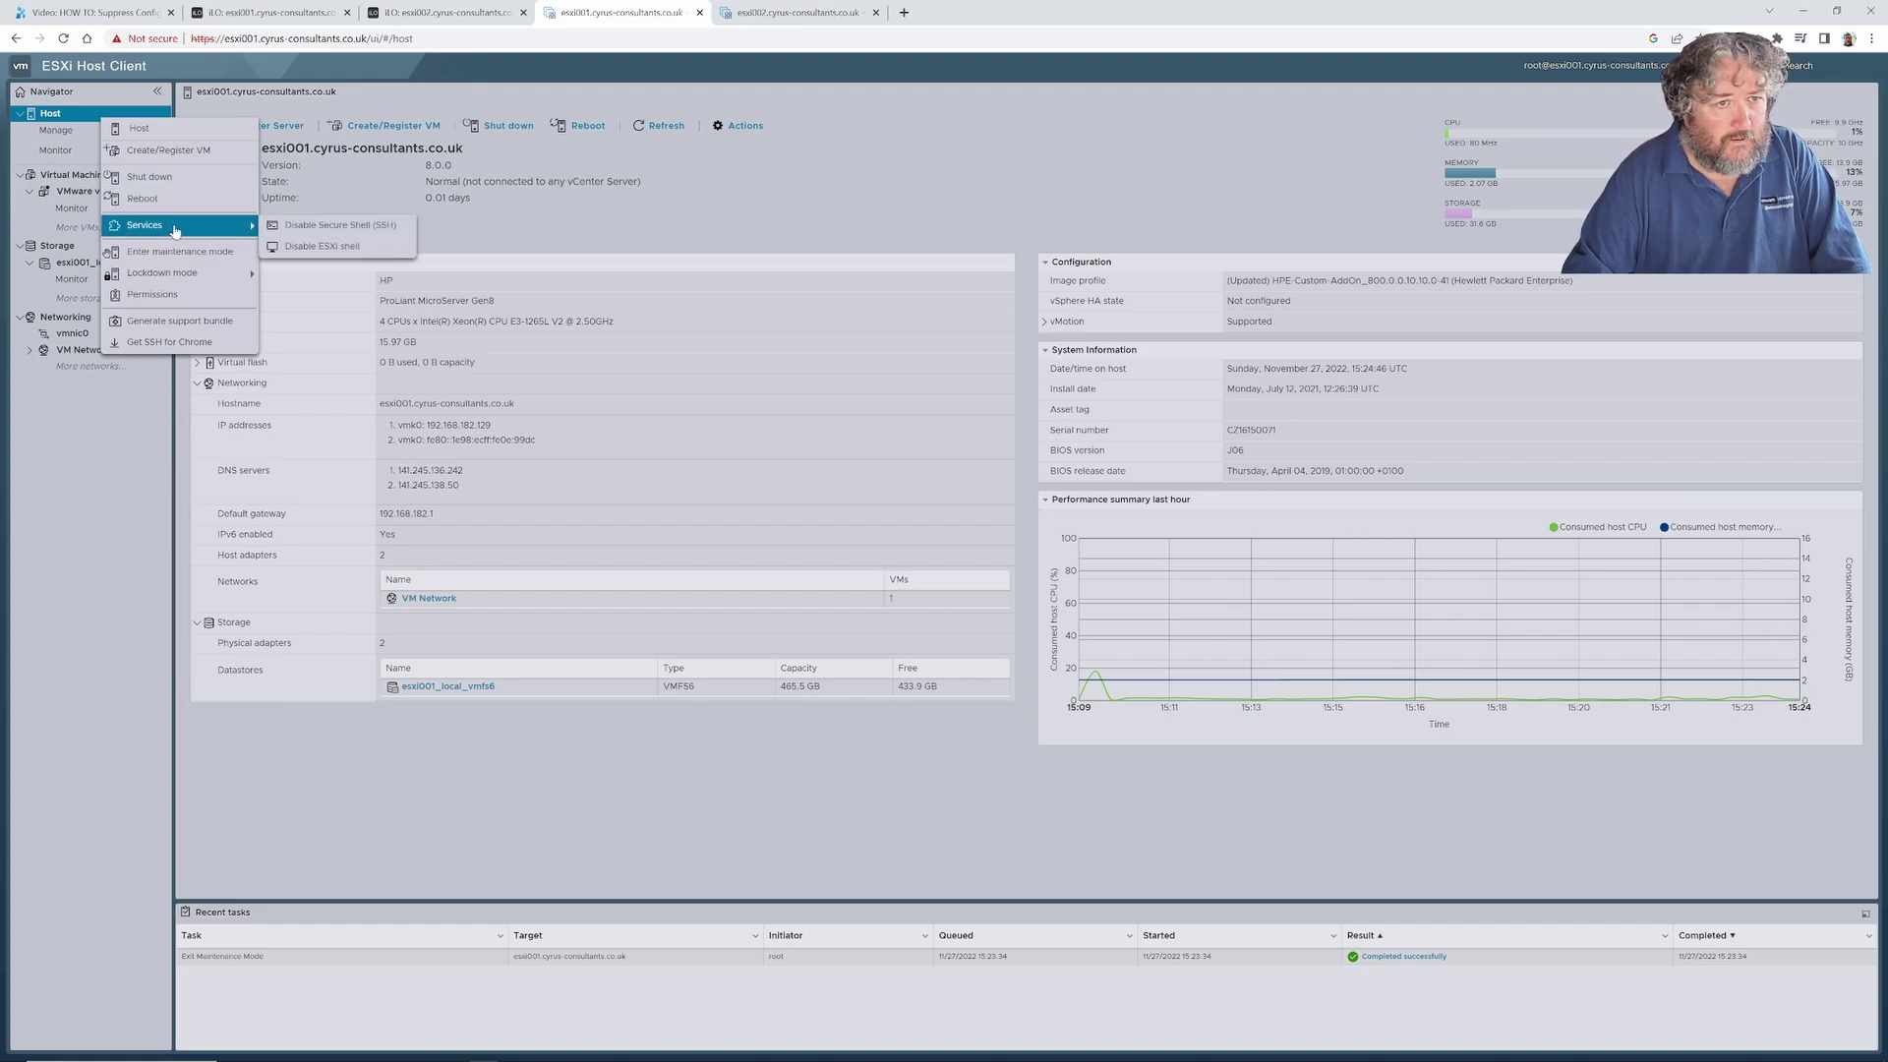
pyautogui.click(284, 226)
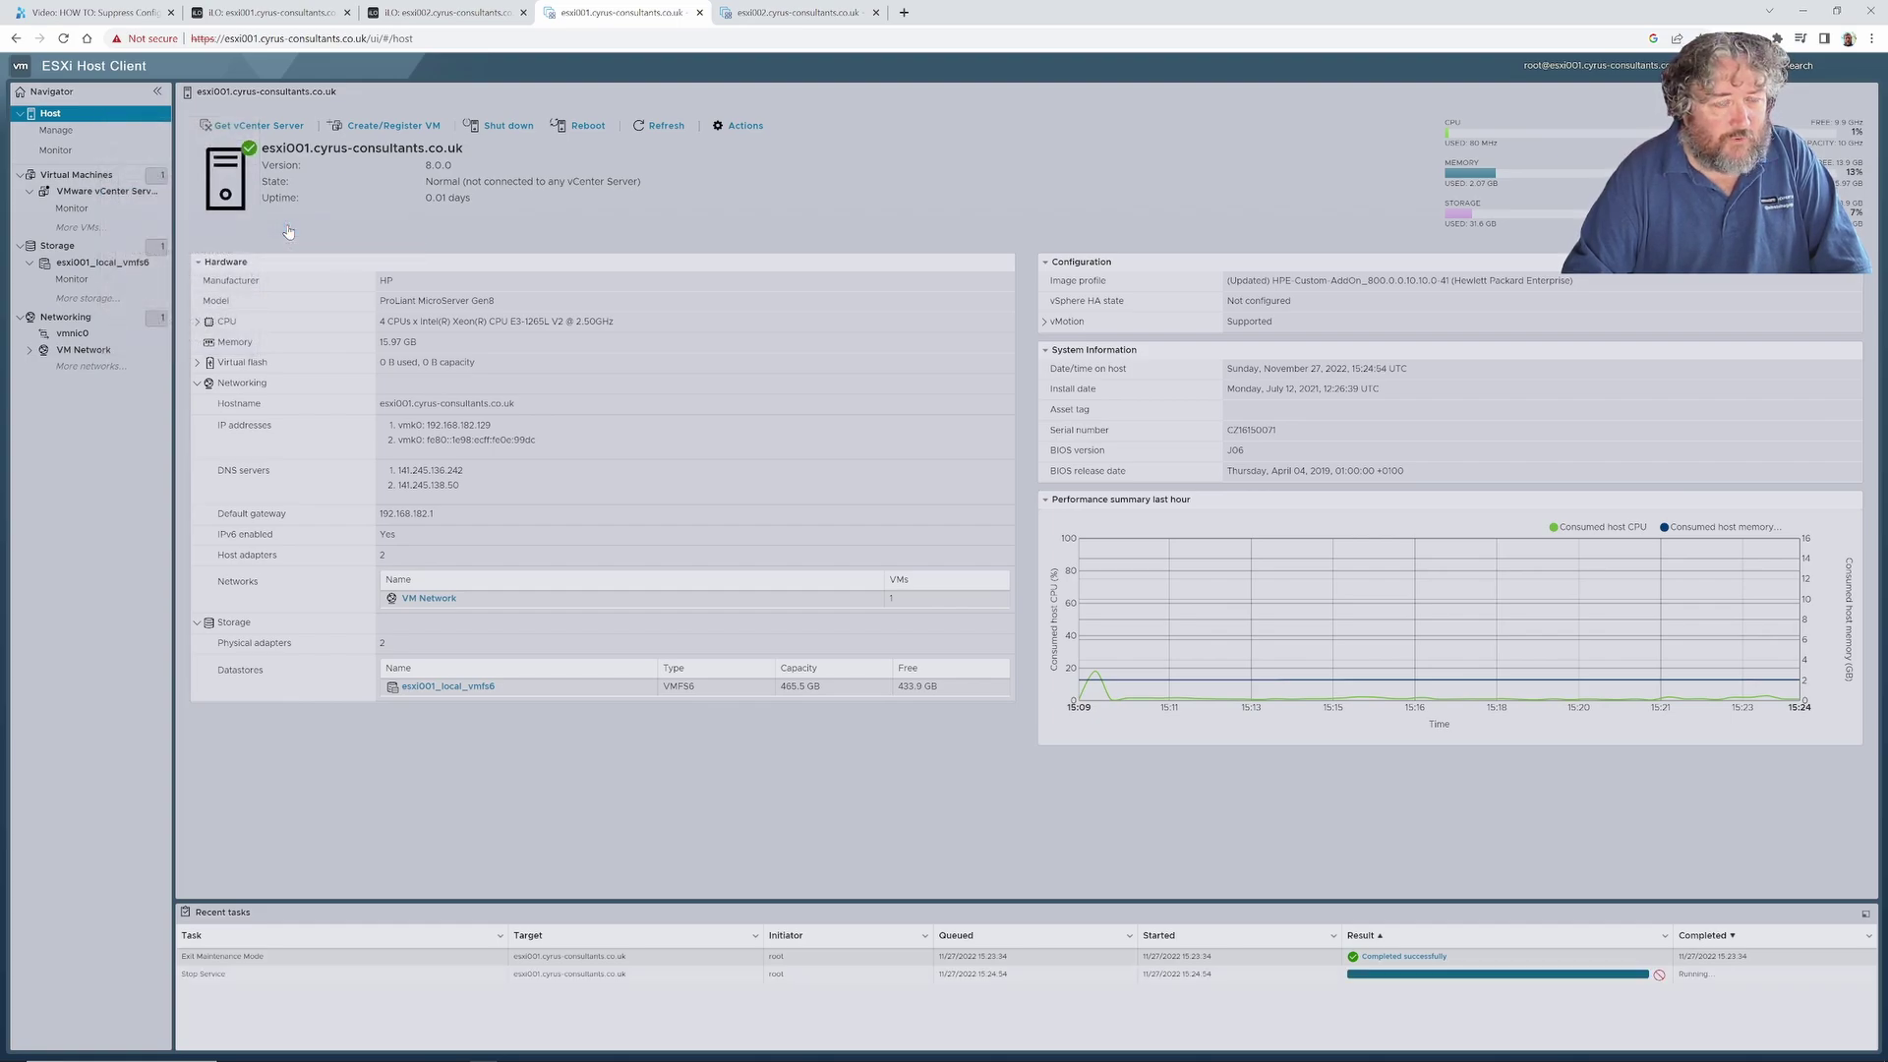
# Disable the ESXi Shell service the same way.
pyautogui.rightClick(99, 118)
pyautogui.moveTo(172, 222)
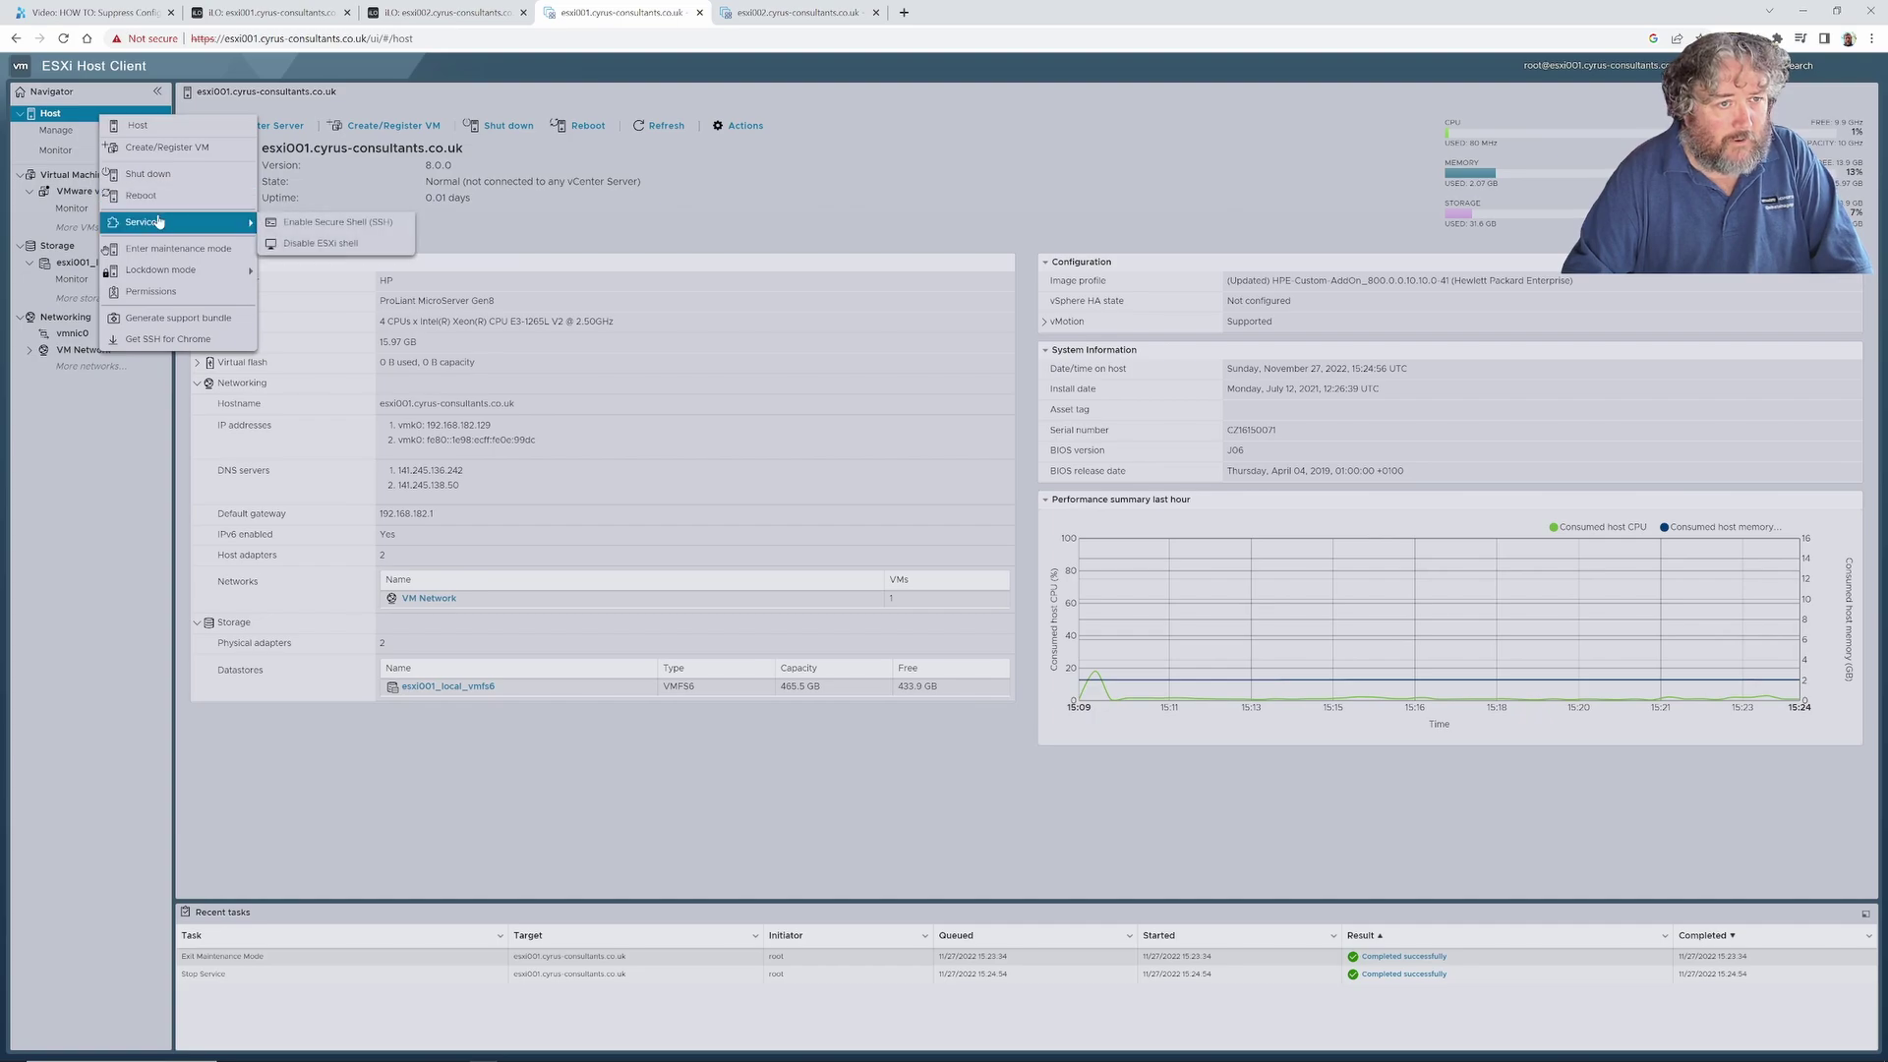
pyautogui.click(312, 246)
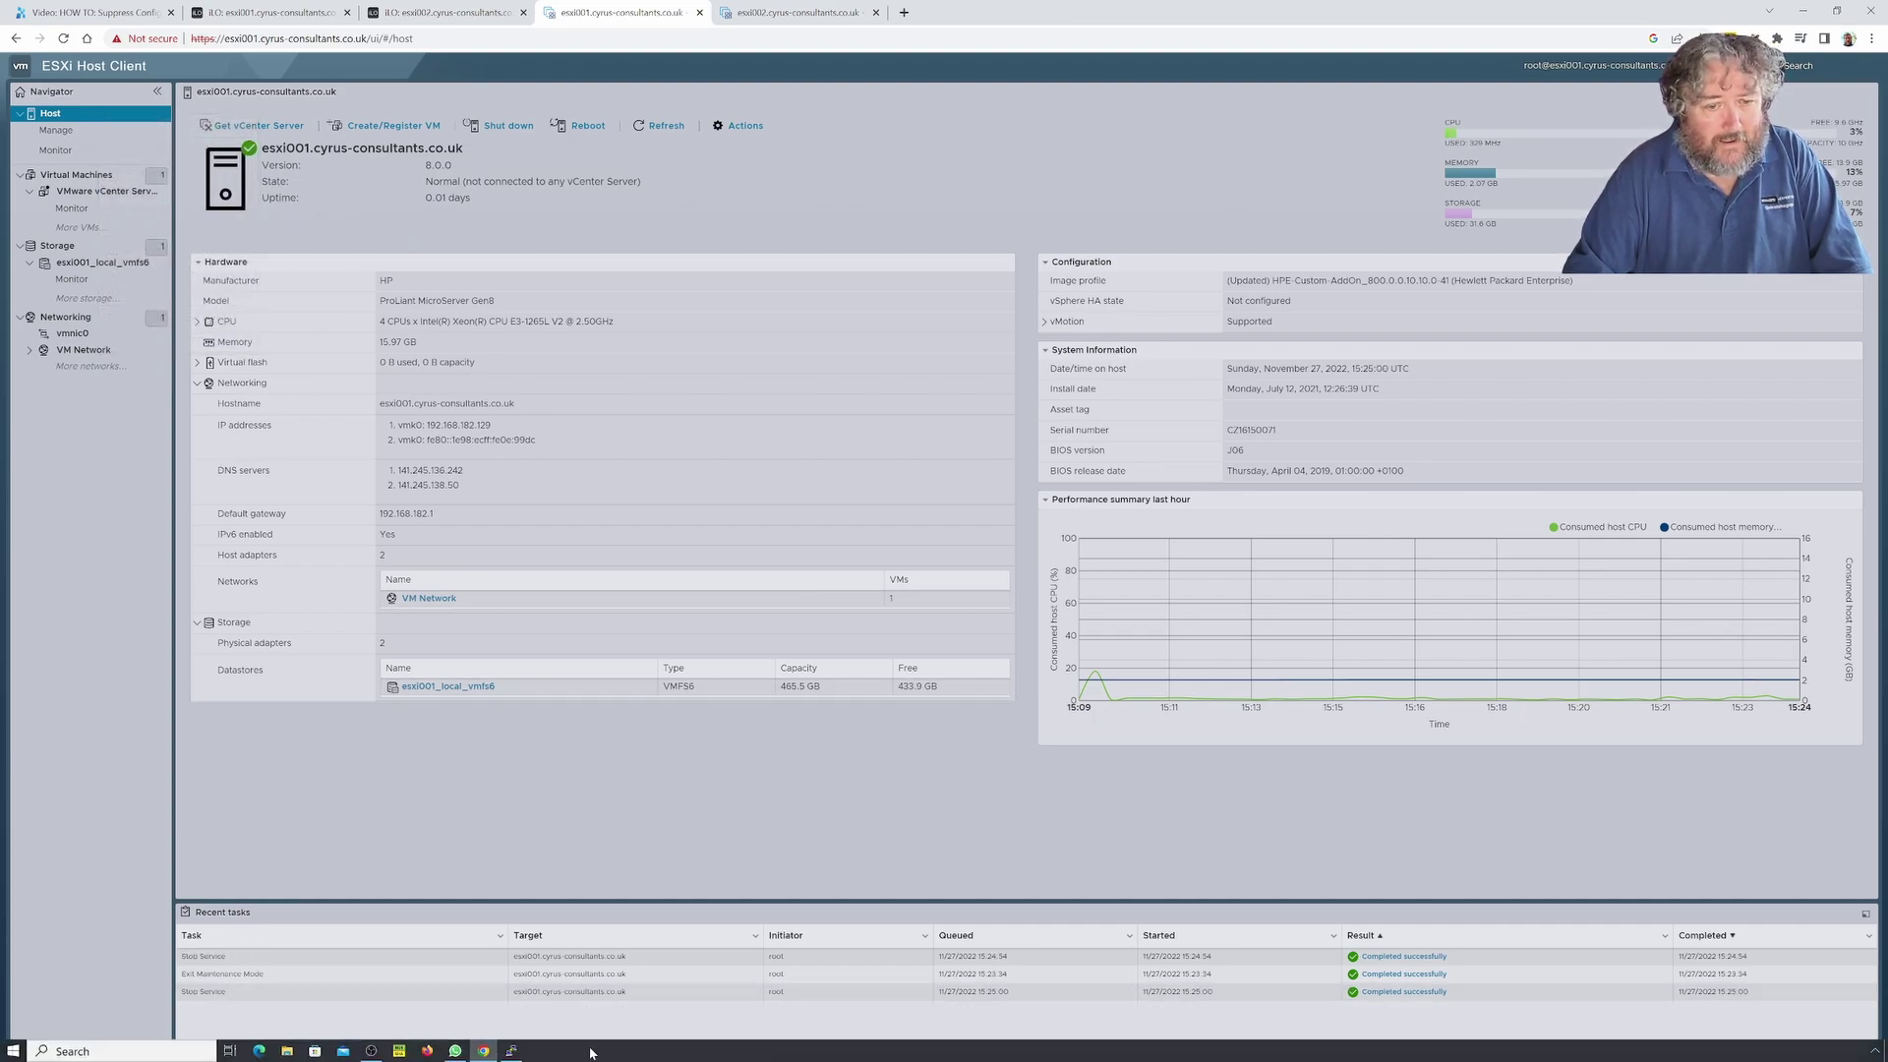
# Duplicate the PuTTY session to confirm the new SSH connection is refused.
pyautogui.click(511, 1050)
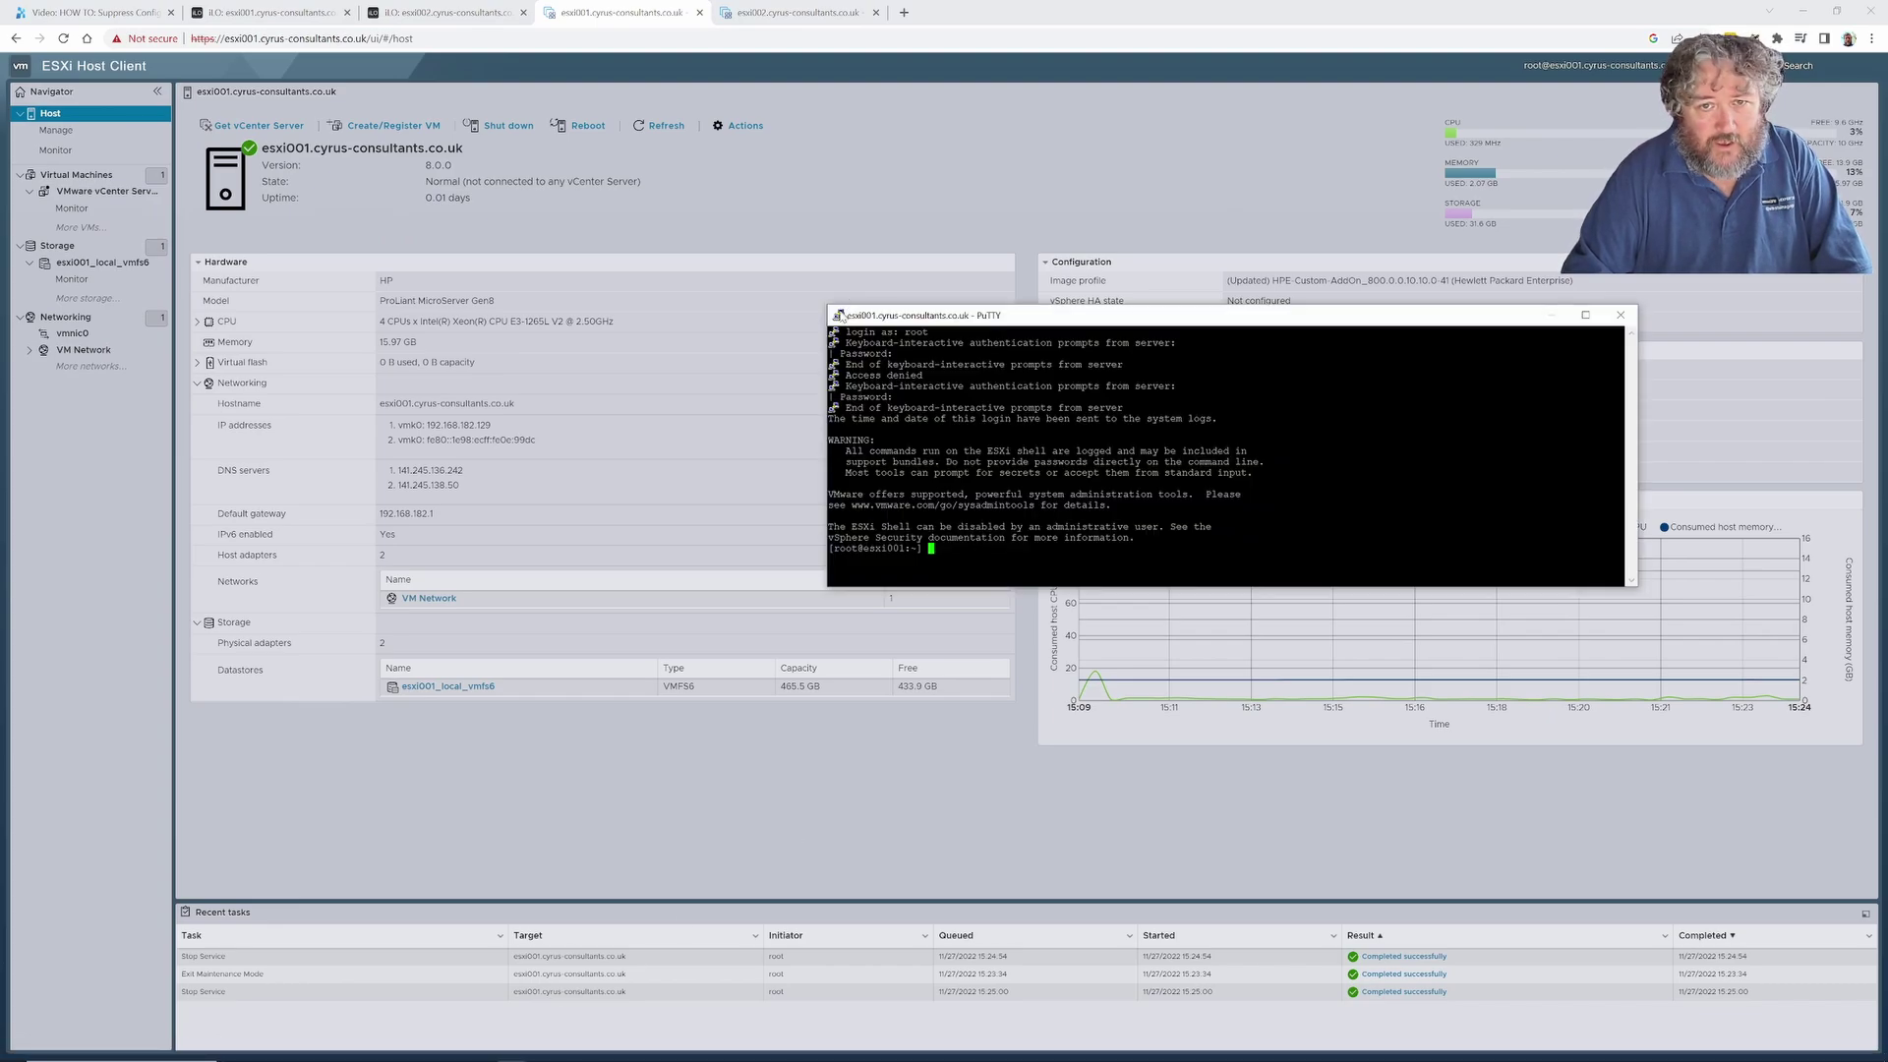
pyautogui.click(841, 318)
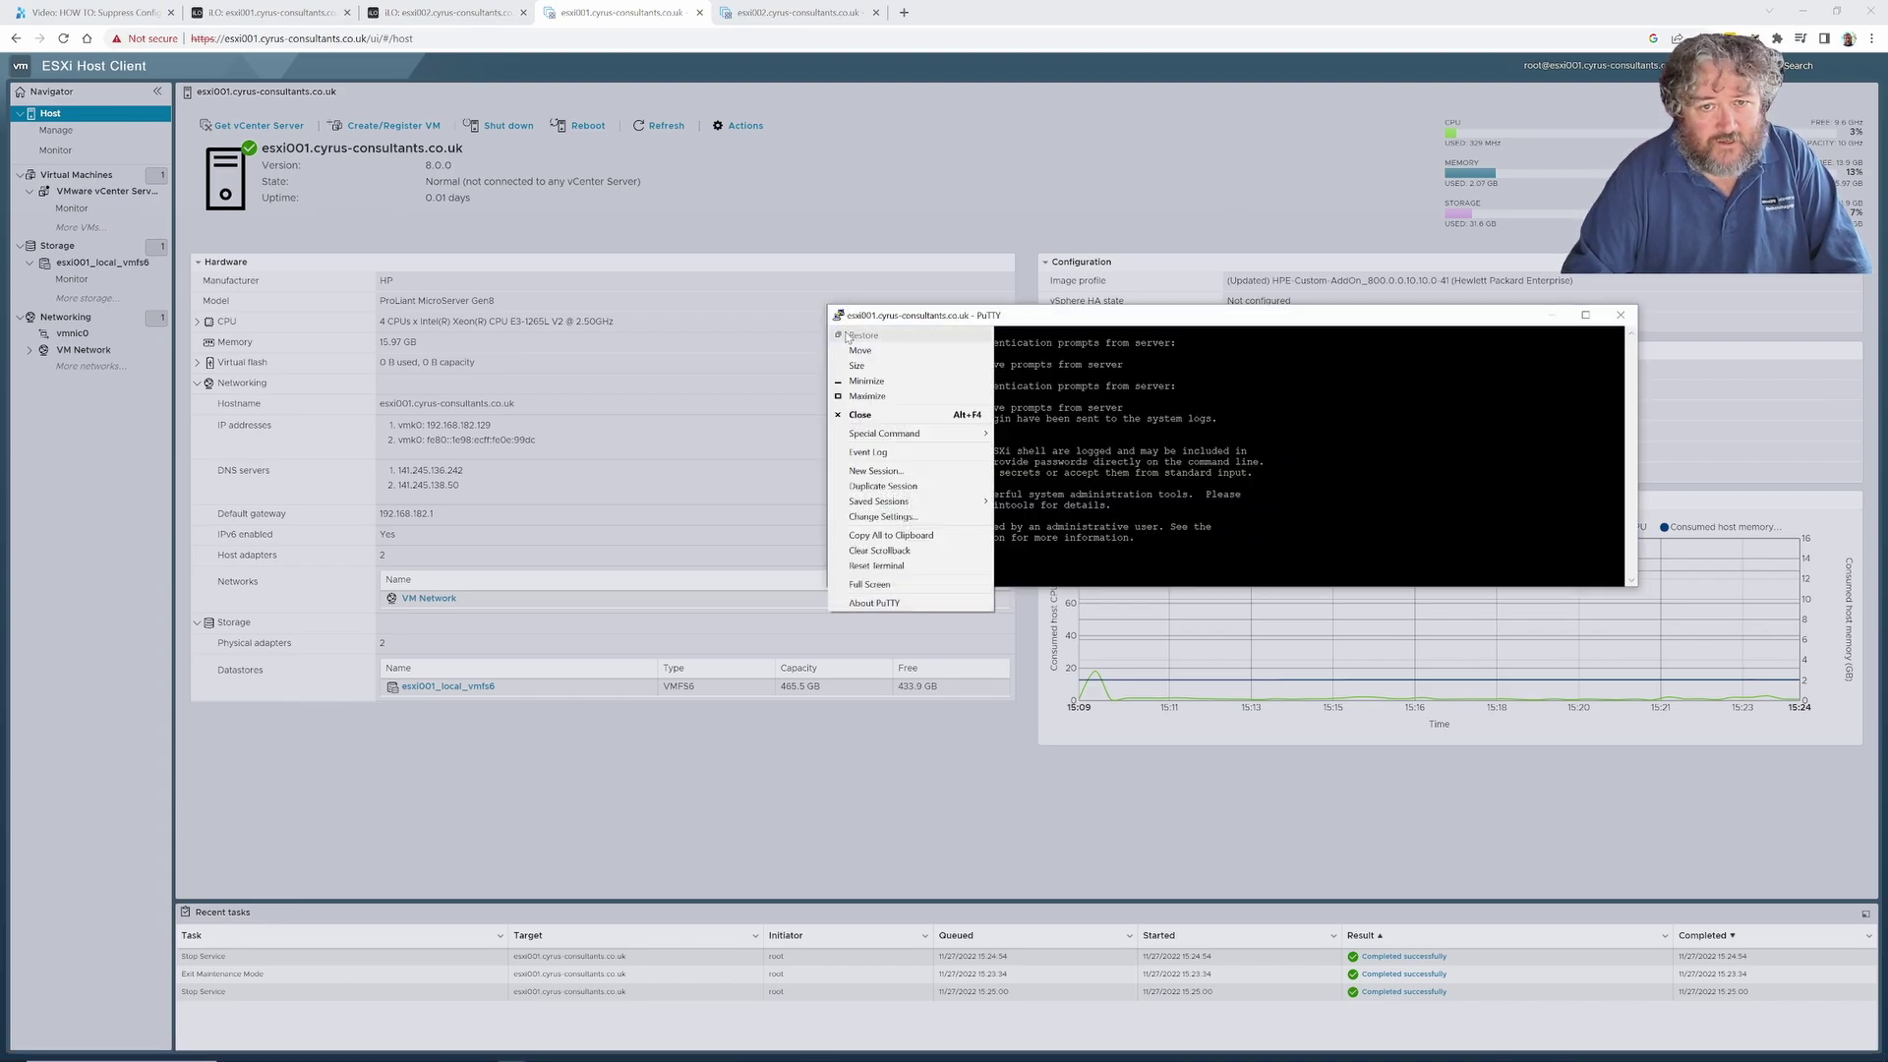
pyautogui.click(883, 486)
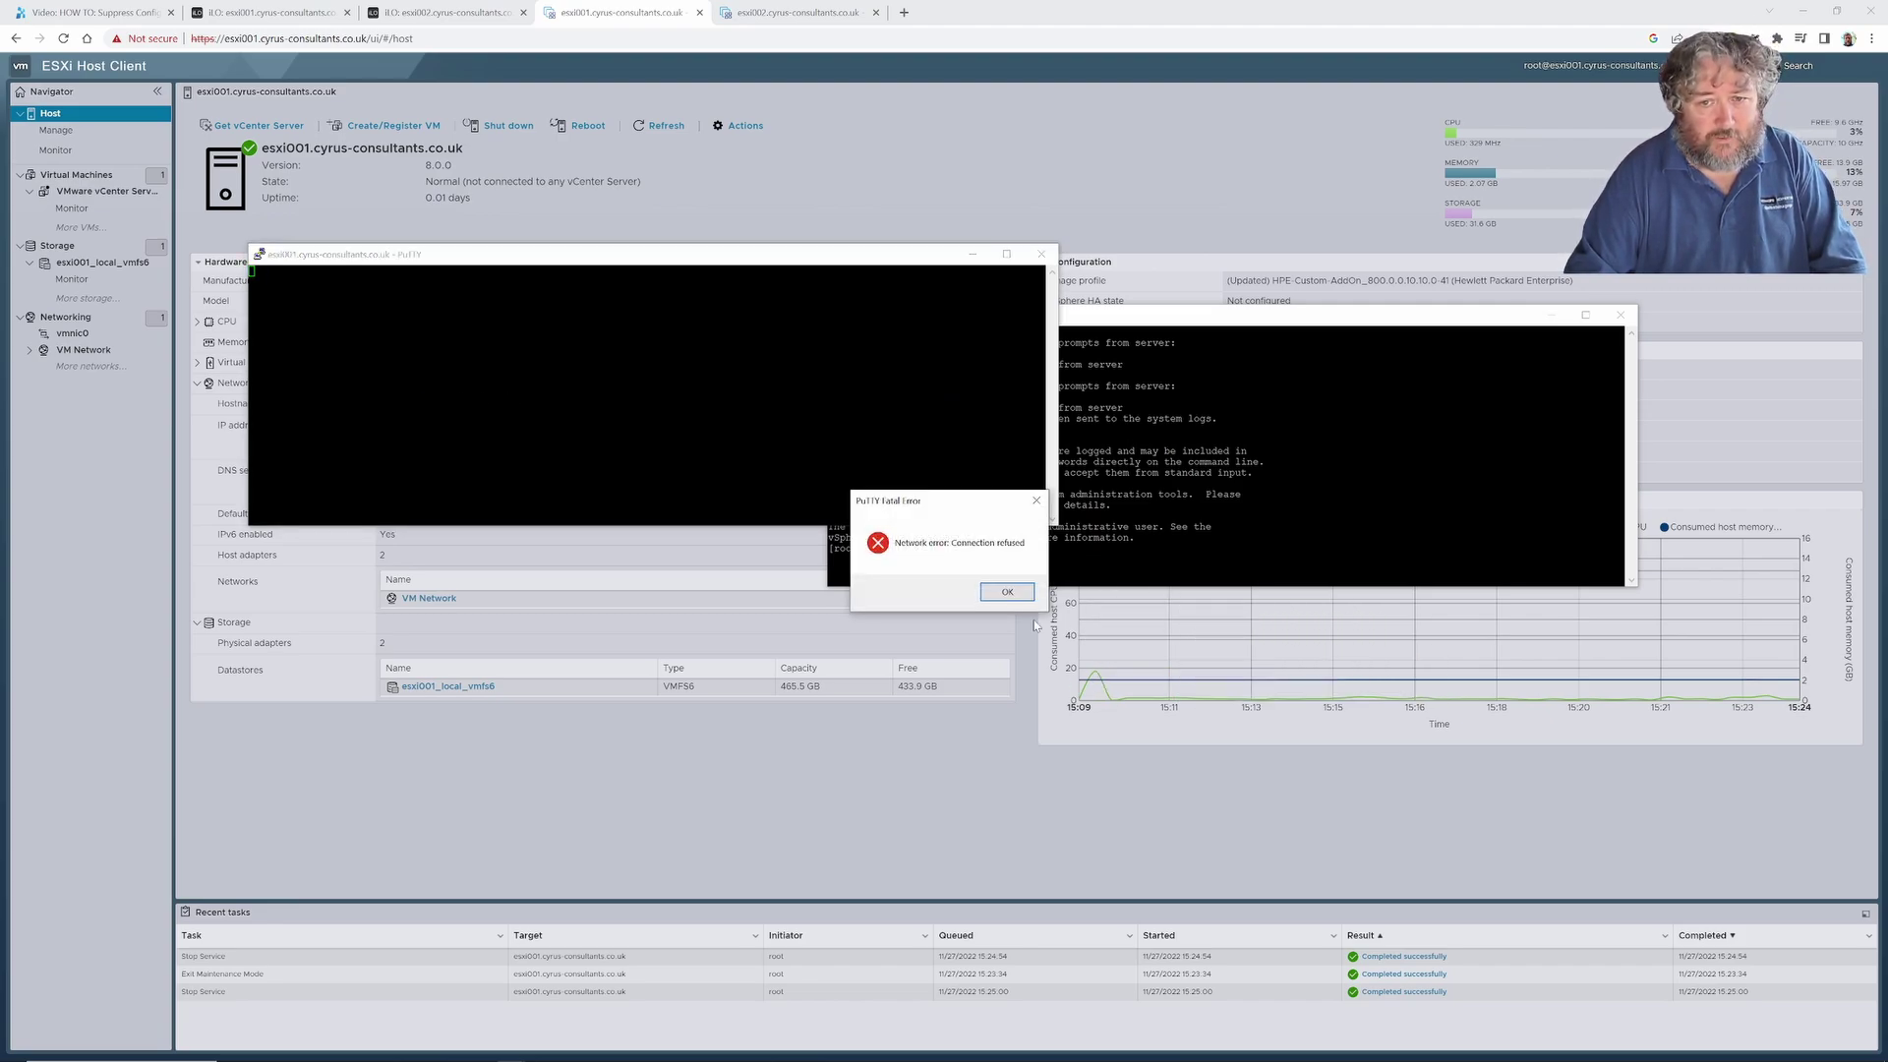
pyautogui.click(1007, 591)
pyautogui.click(1086, 554)
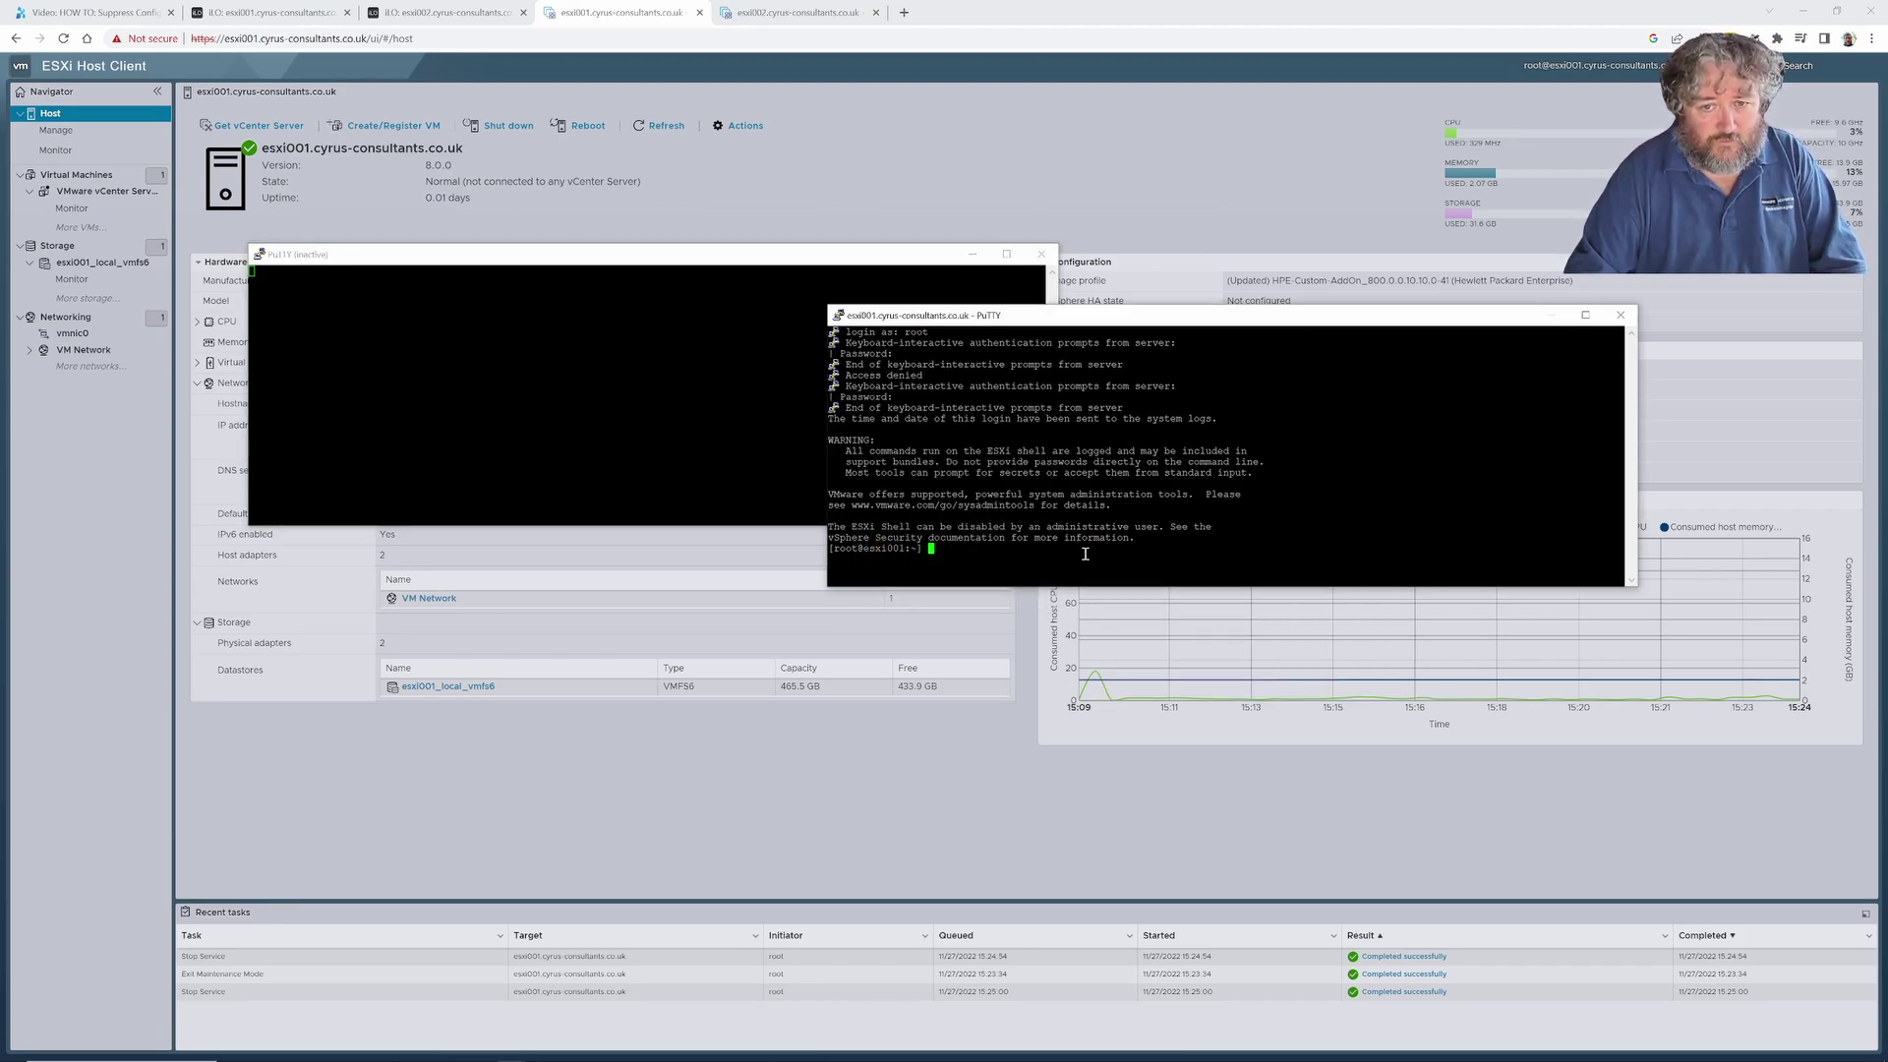
# Type 'exit' to end the shell session and close the leftover PuTTY window.
pyautogui.write('exit')
pyautogui.press('Return')
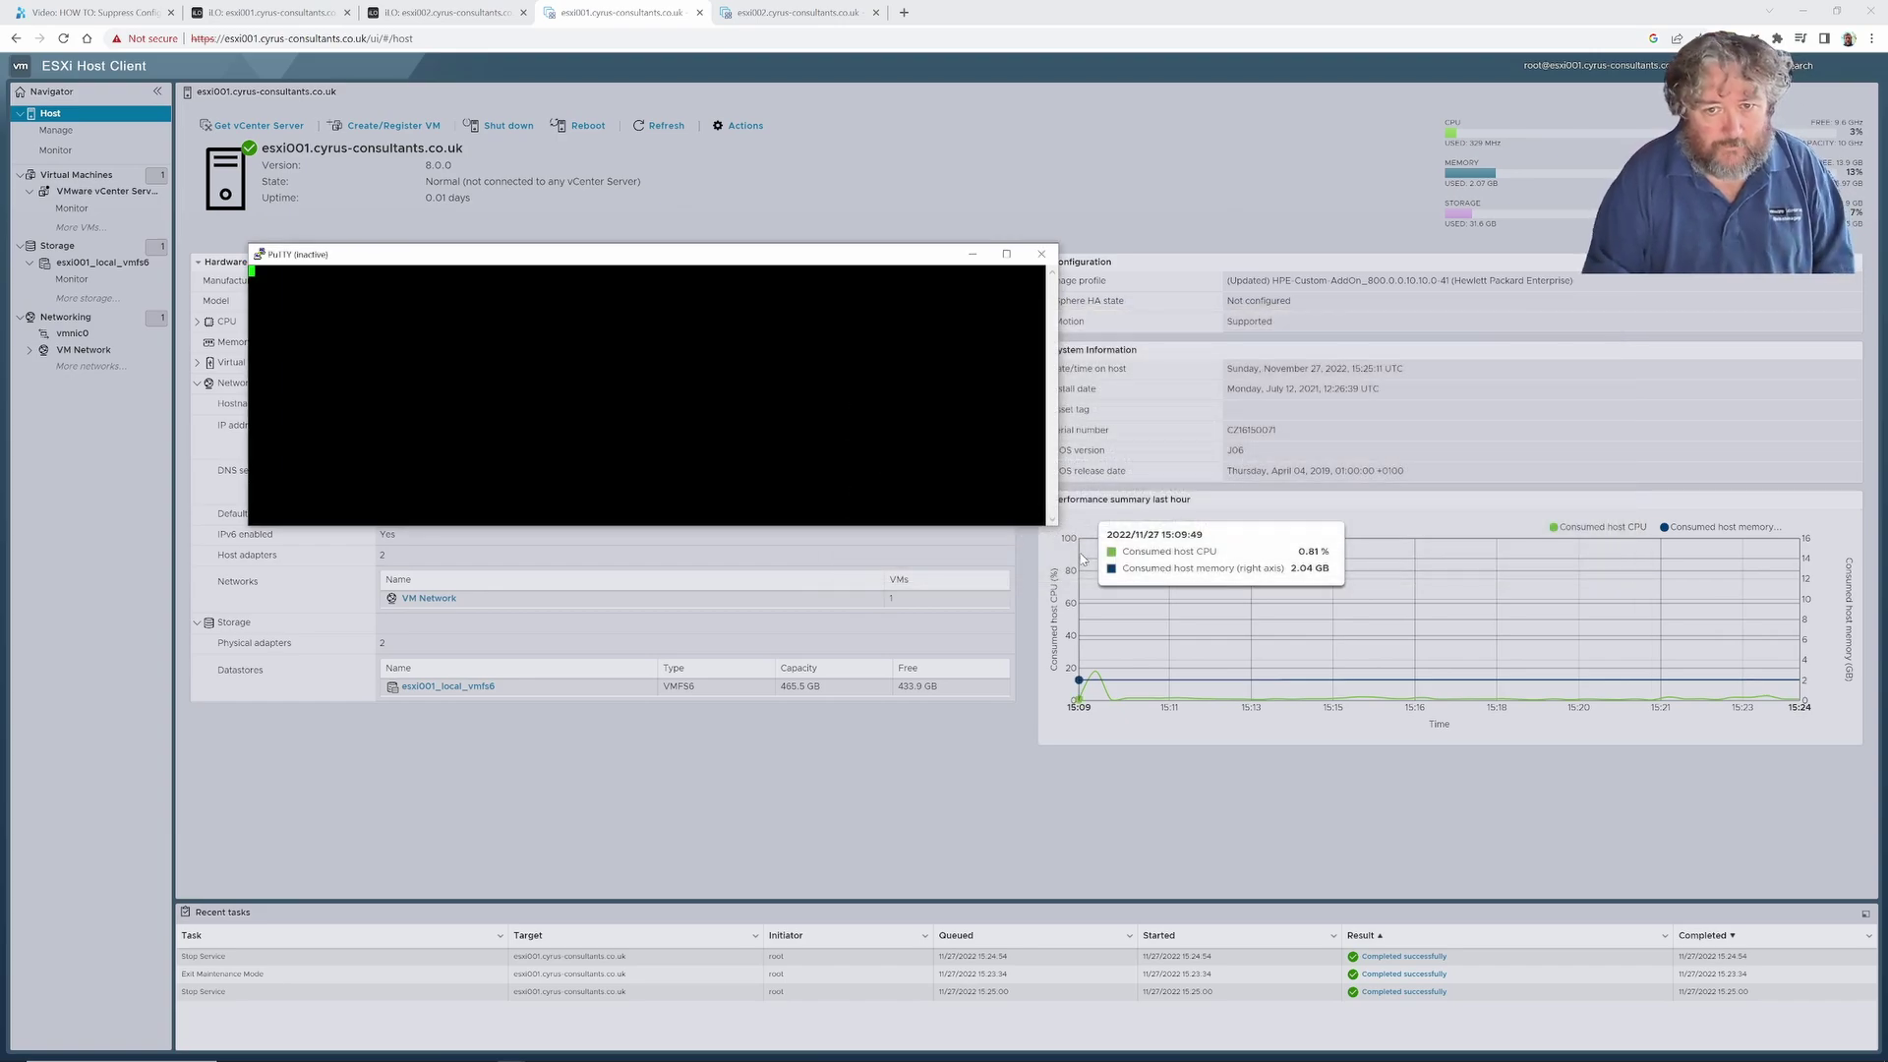
pyautogui.click(1042, 254)
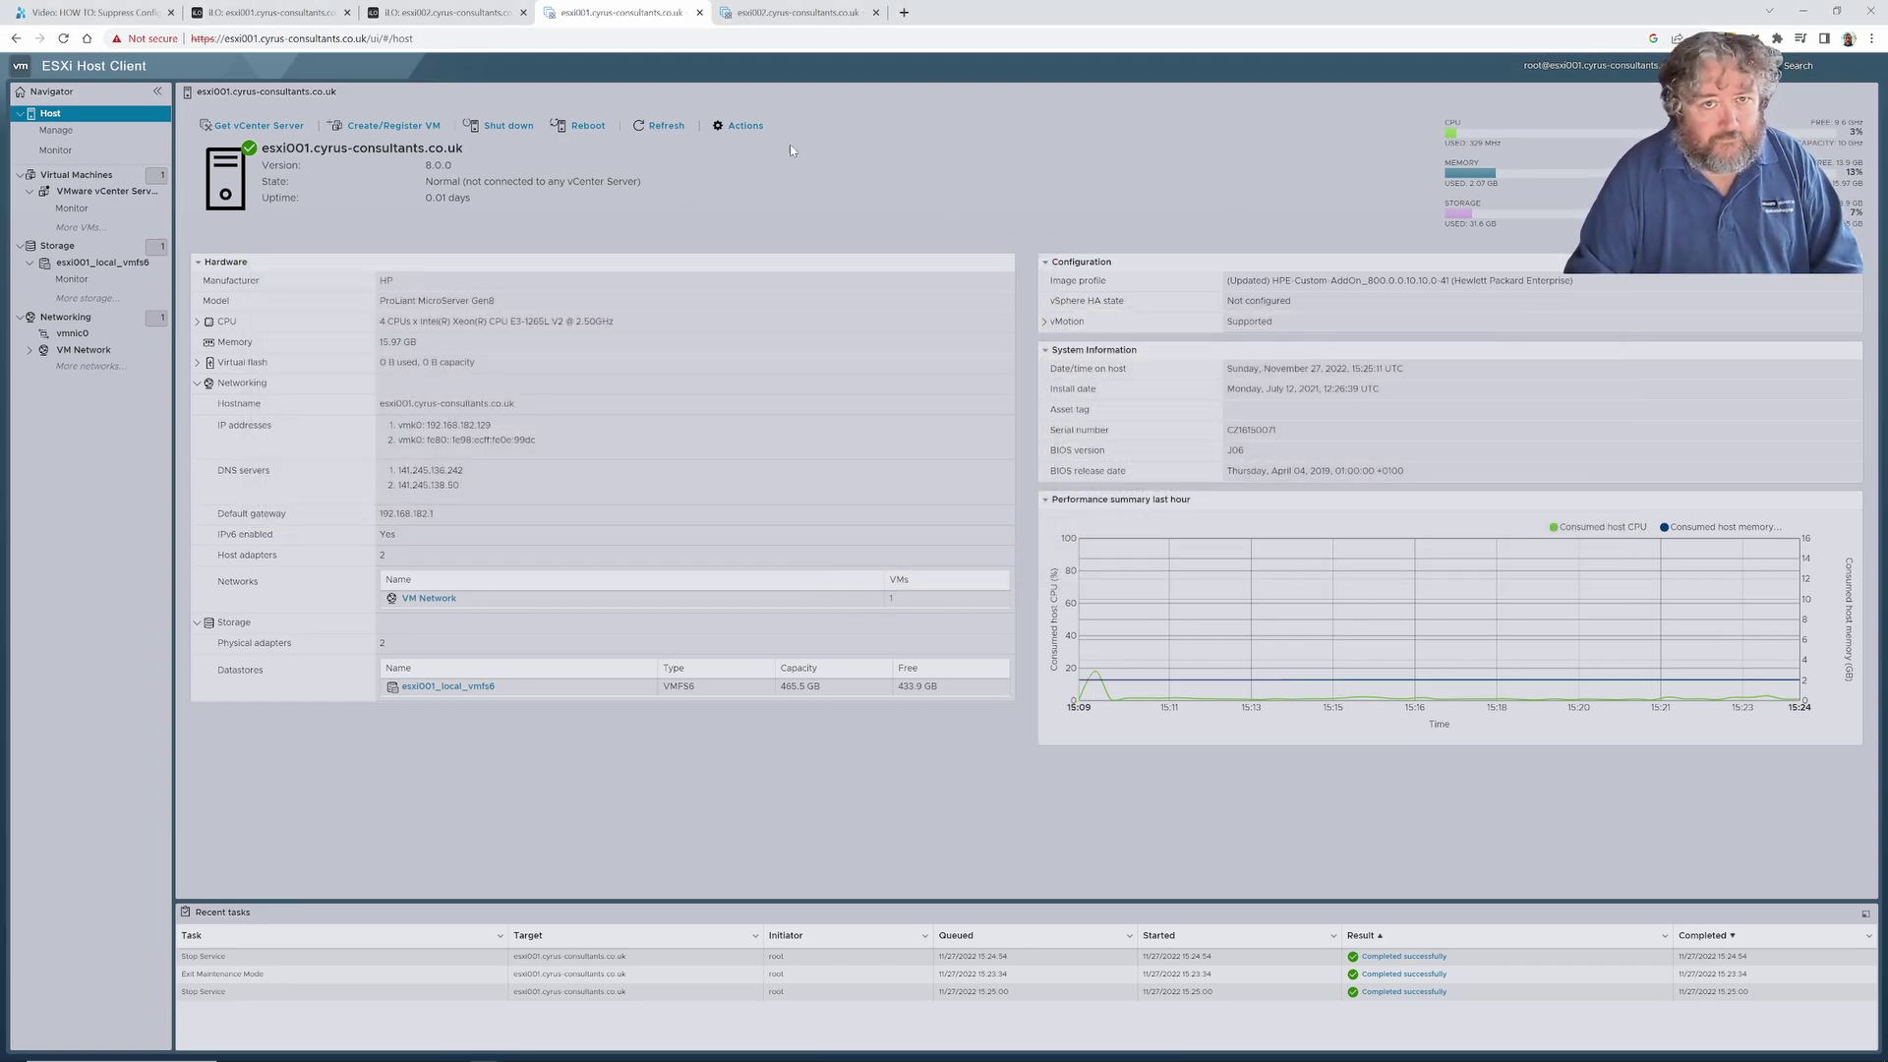
# Return to the Experts Exchange video on suppressing ESXi SSH and Shell warnings.
pyautogui.click(137, 12)
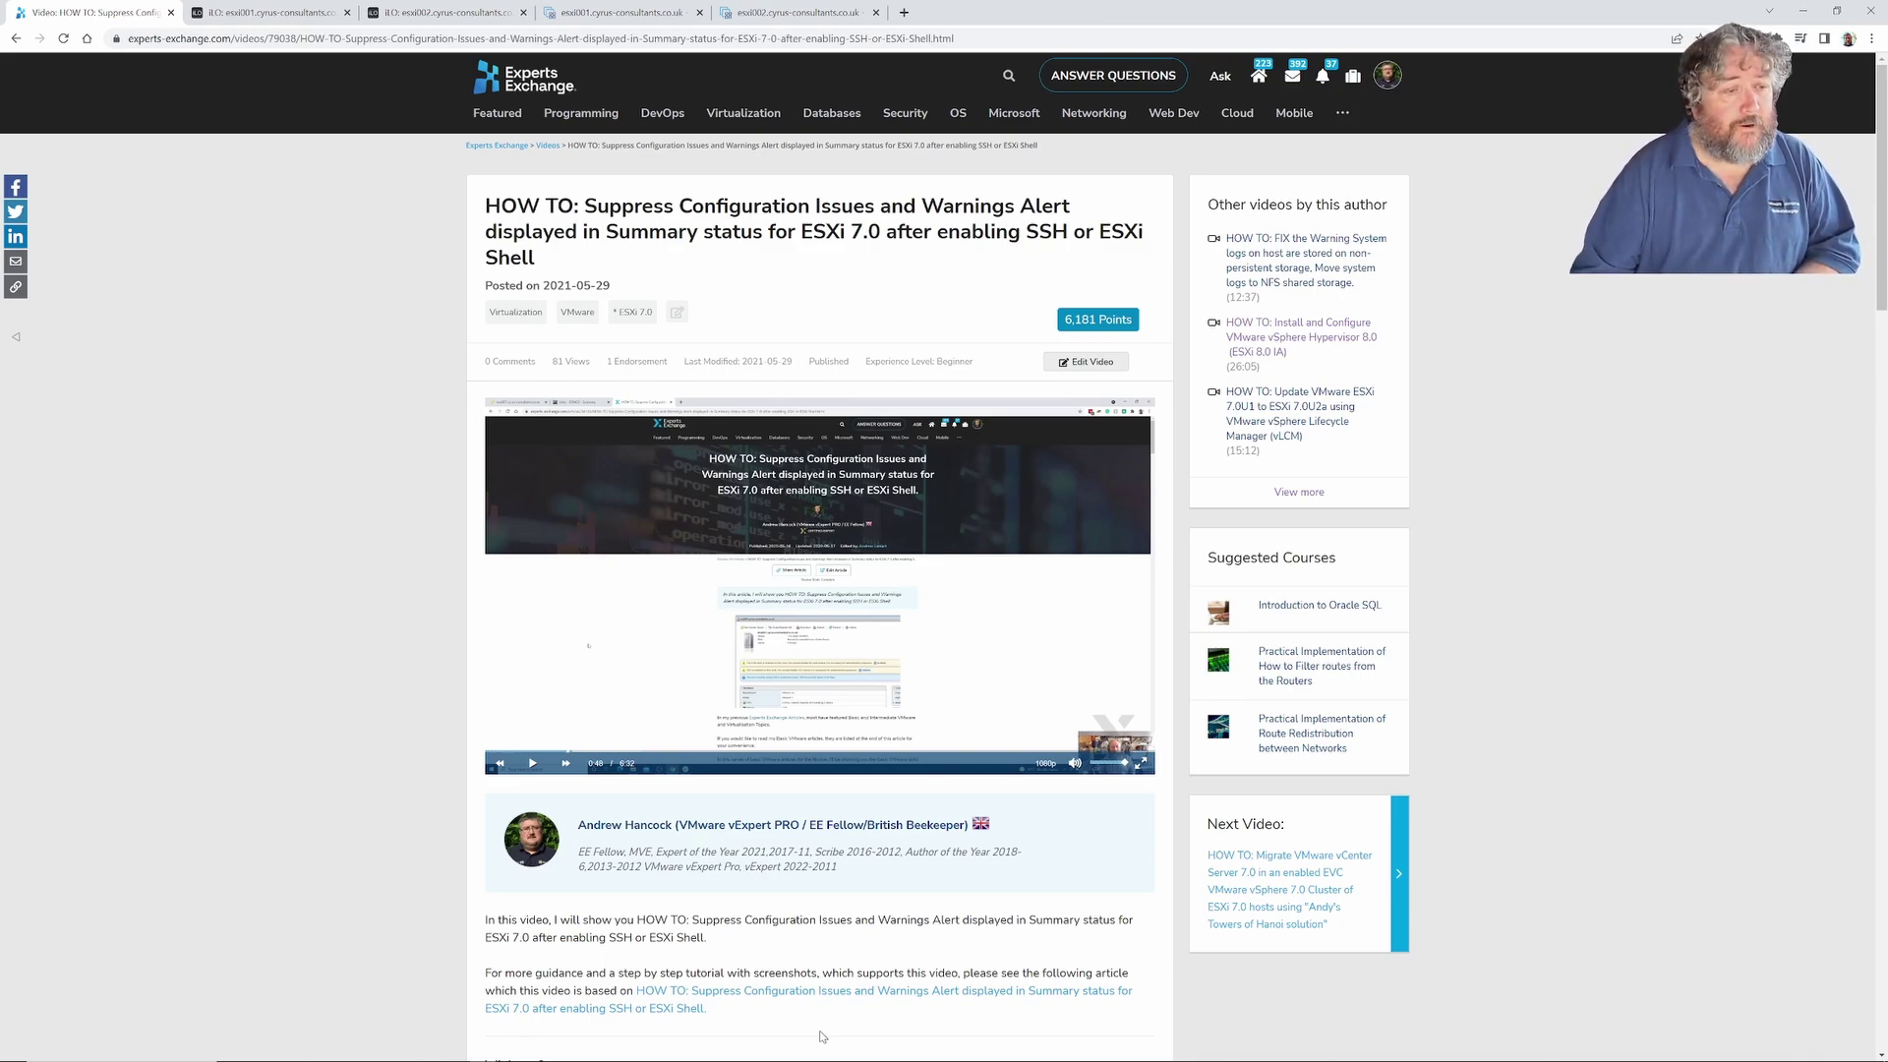
pyautogui.moveTo(673, 1057)
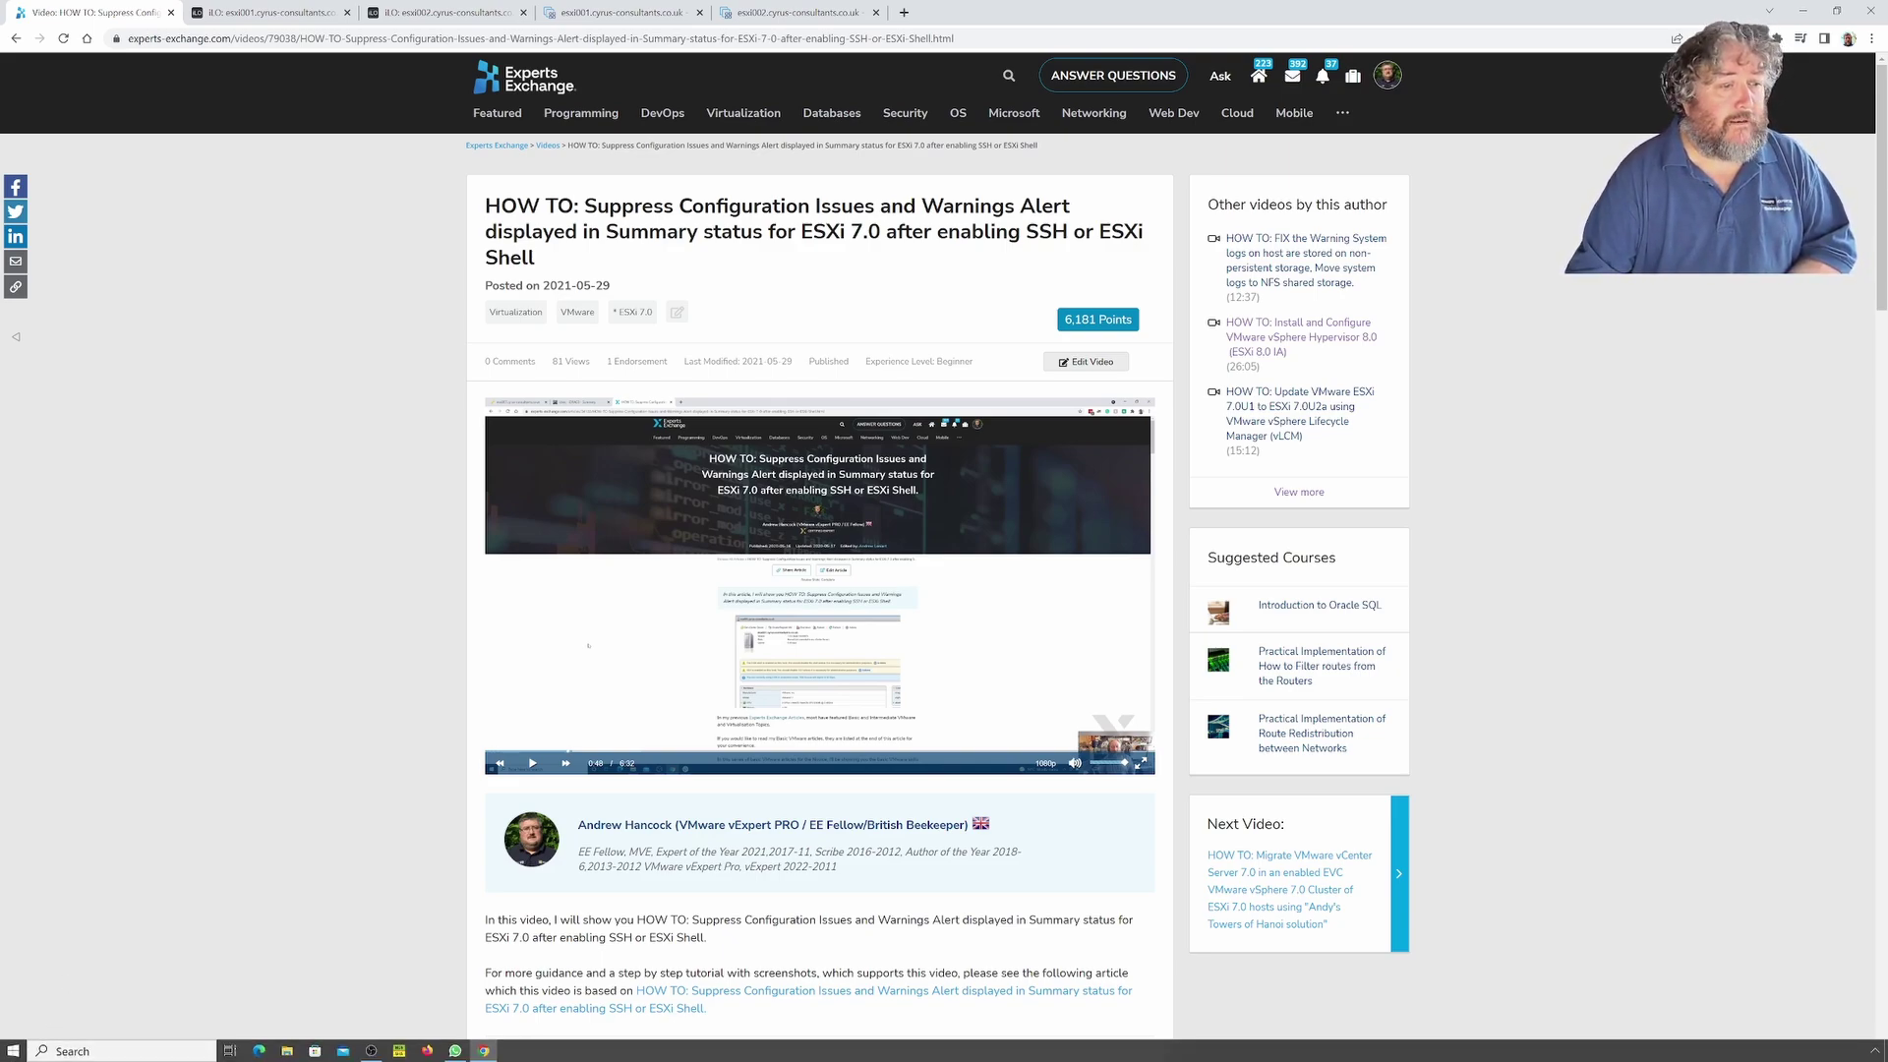